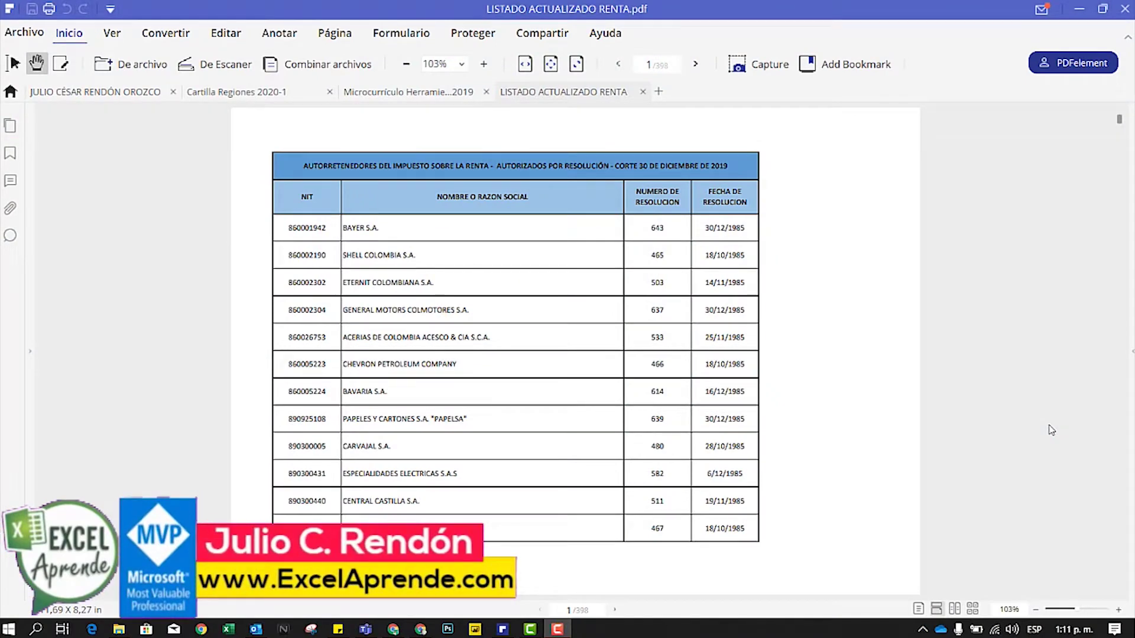
Scroll through the first company list pages of the PDF in PDFelement.
click(754, 416)
scroll(766, 435, down, 15)
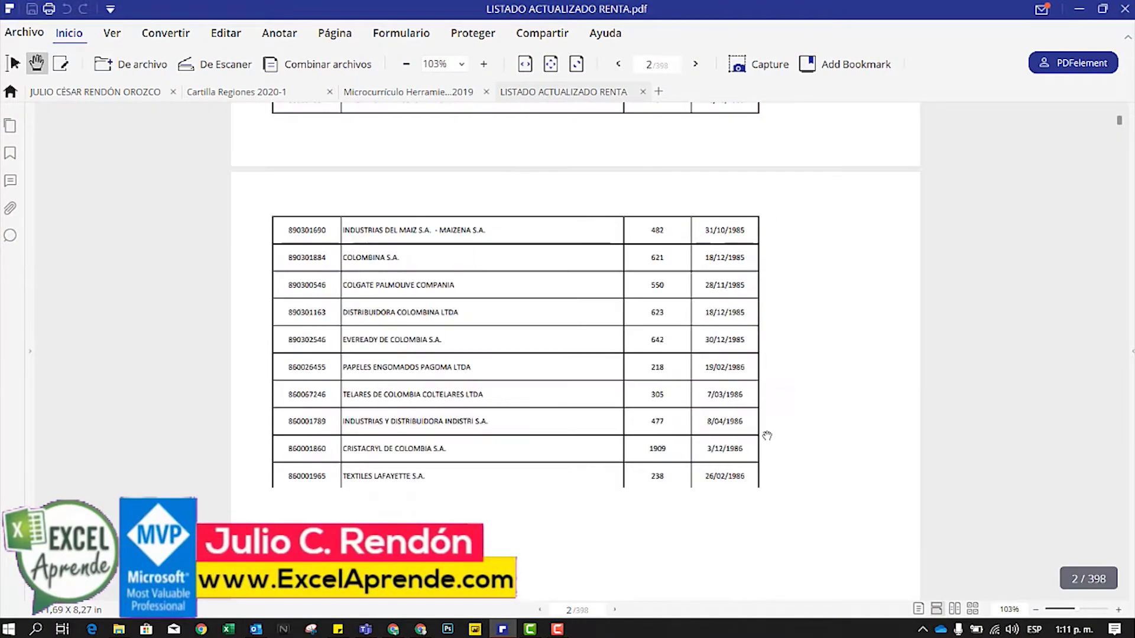
scroll(767, 431, down, 13)
scroll(767, 431, down, 13)
scroll(767, 431, down, 13)
scroll(766, 431, down, 13)
scroll(766, 431, down, 13)
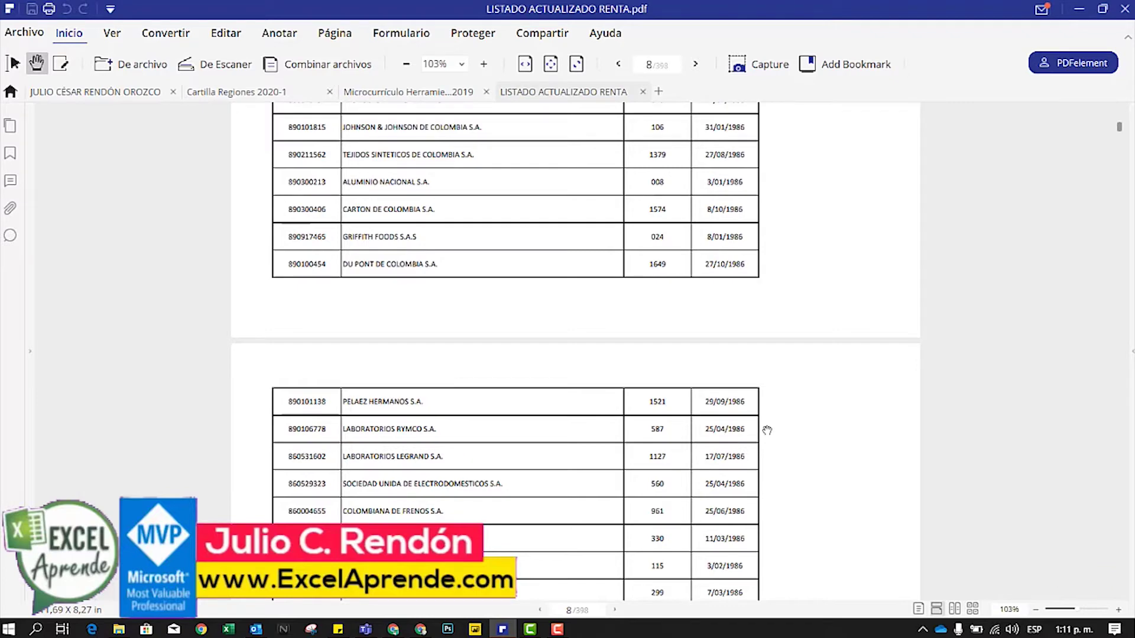
scroll(767, 430, down, 10)
scroll(777, 423, down, 10)
scroll(777, 423, down, 10)
scroll(779, 423, down, 10)
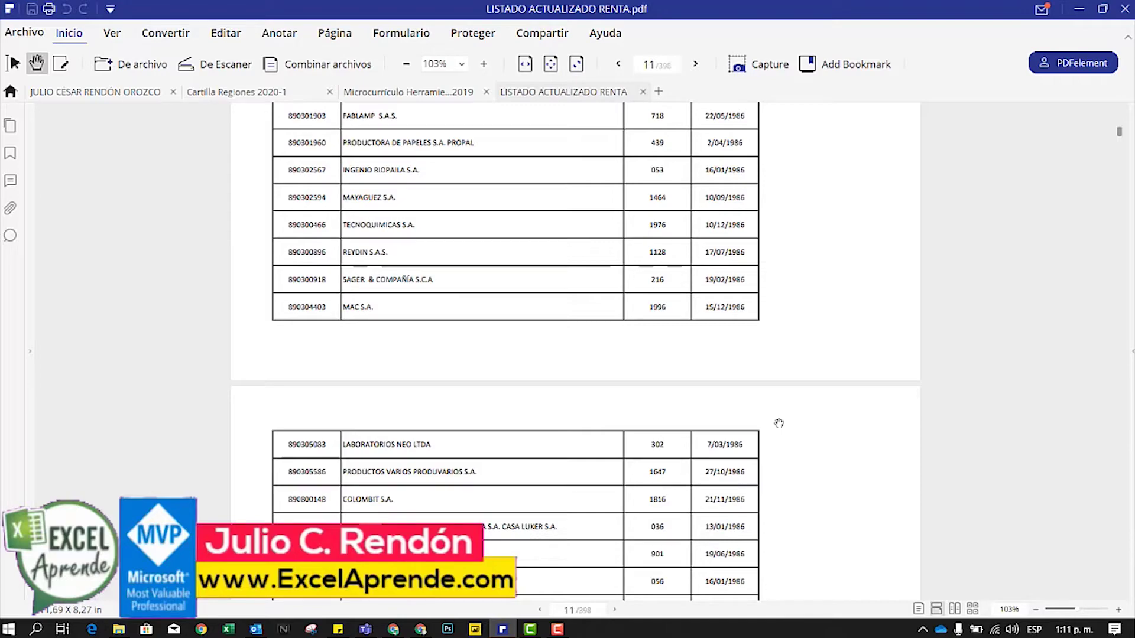
scroll(779, 423, down, 10)
scroll(779, 423, up, 10)
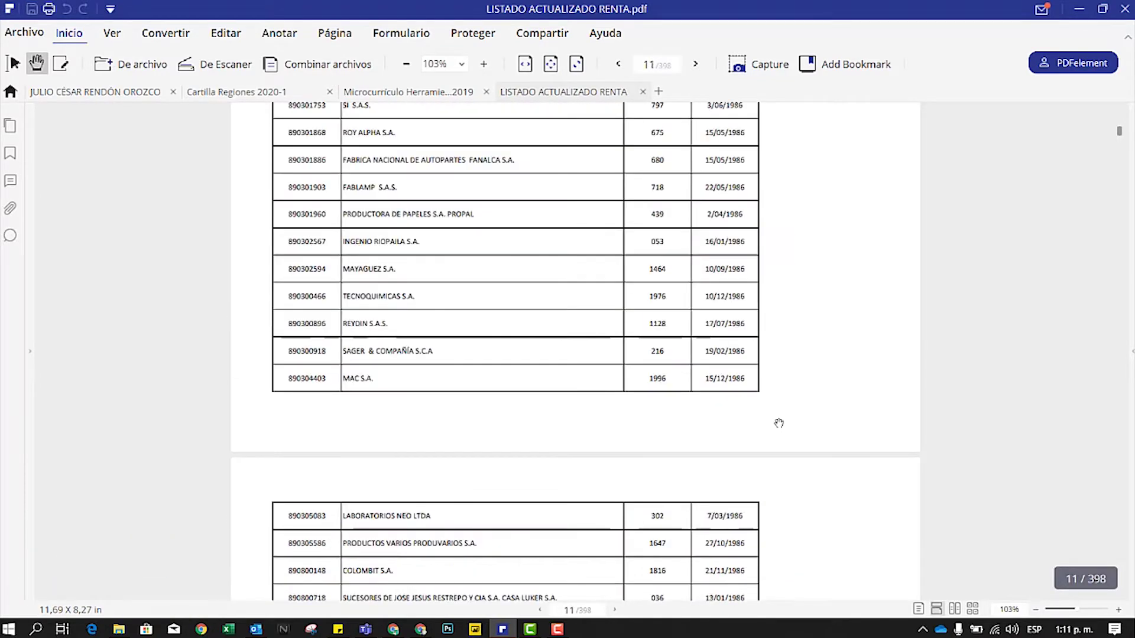
scroll(778, 423, up, 10)
drag(1120, 131, 1119, 105)
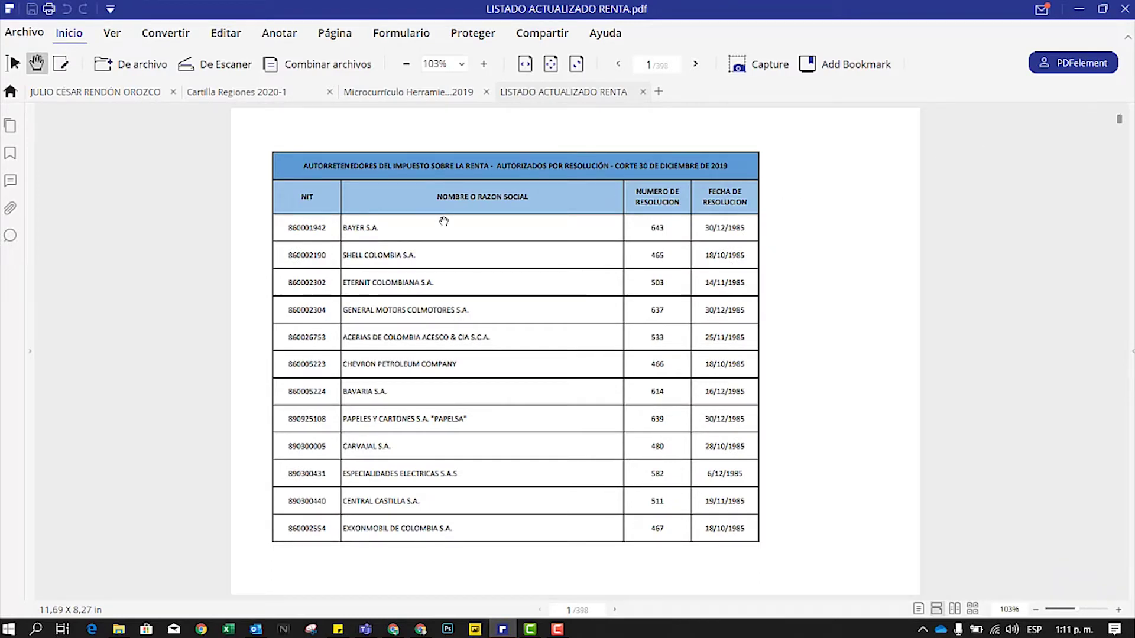
Page through the rest of the PDF list, then open the LISTADO ACTUALIZADO RENTA spreadsheet.
scroll(455, 242, down, 8)
scroll(464, 256, down, 8)
scroll(464, 256, down, 8)
scroll(465, 260, down, 8)
scroll(465, 260, down, 8)
scroll(466, 260, down, 8)
scroll(466, 259, down, 8)
scroll(466, 258, down, 8)
scroll(465, 258, down, 5)
scroll(463, 256, down, 5)
scroll(466, 260, down, 5)
scroll(468, 264, down, 5)
scroll(469, 266, down, 5)
scroll(468, 267, down, 5)
scroll(468, 266, down, 5)
scroll(468, 266, down, 5)
scroll(468, 267, down, 5)
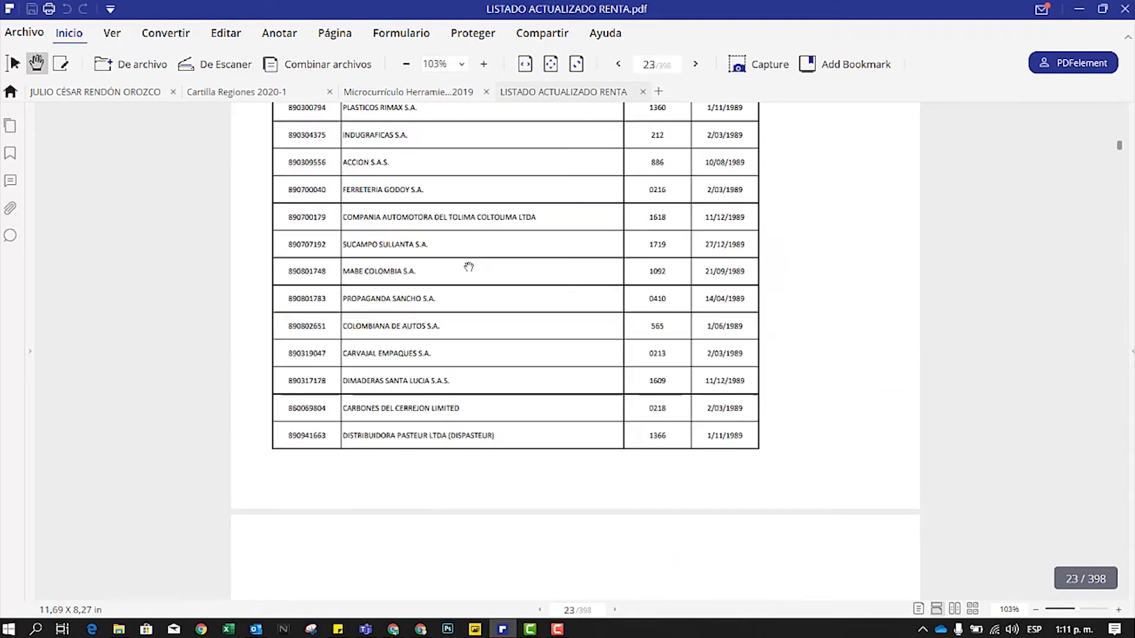
scroll(468, 266, down, 5)
click(1078, 9)
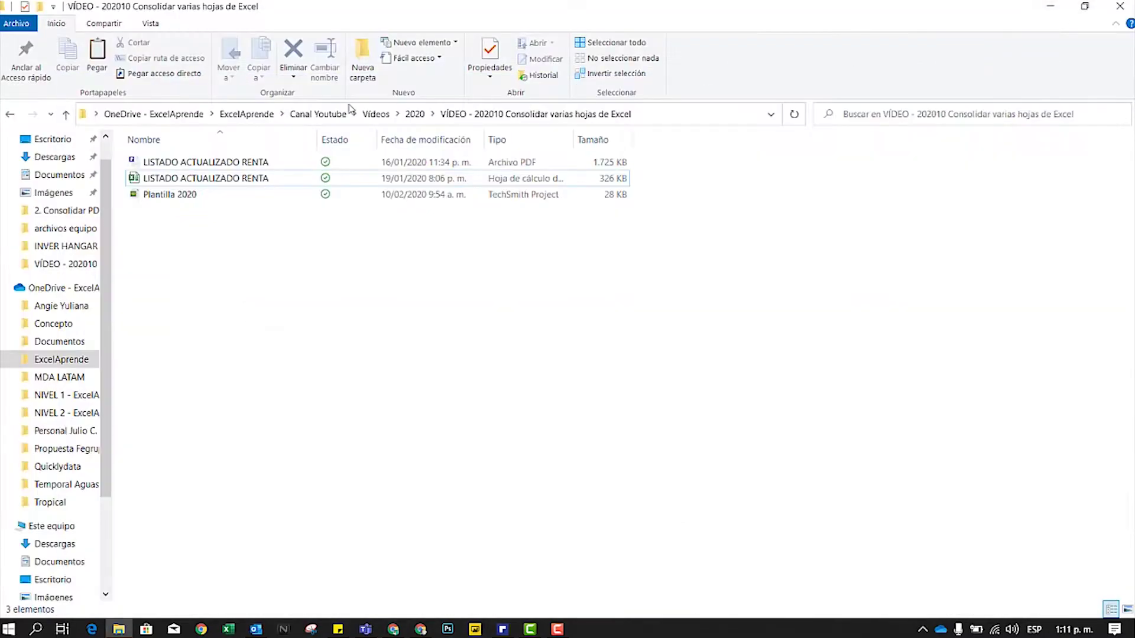
double_click(217, 178)
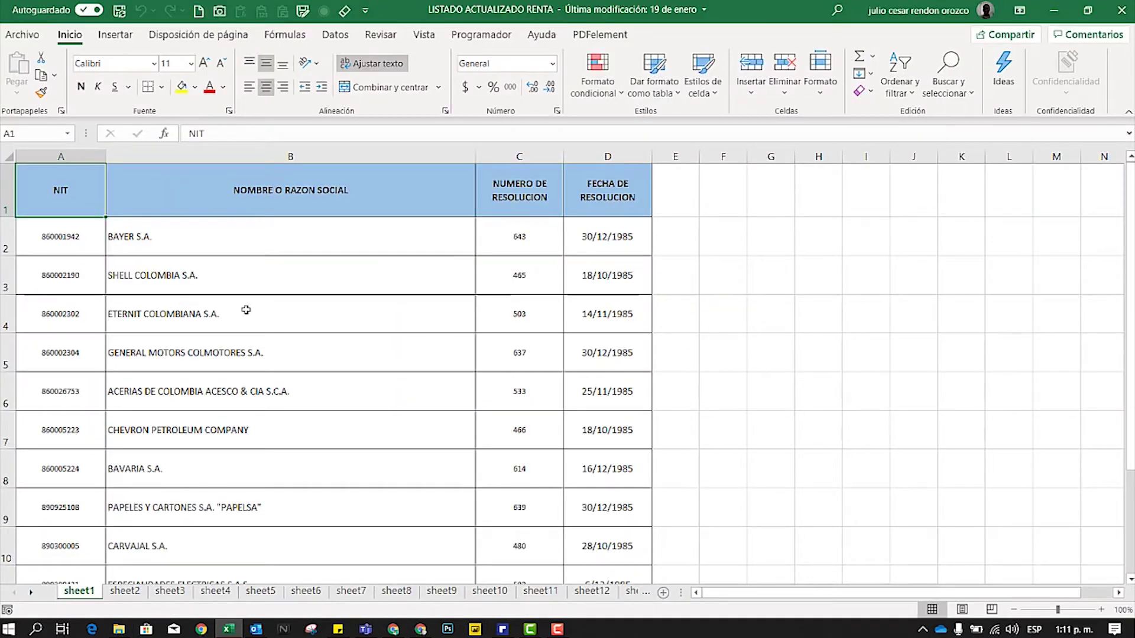
scroll(247, 317, down, 1)
scroll(248, 322, down, 12)
scroll(248, 322, up, 13)
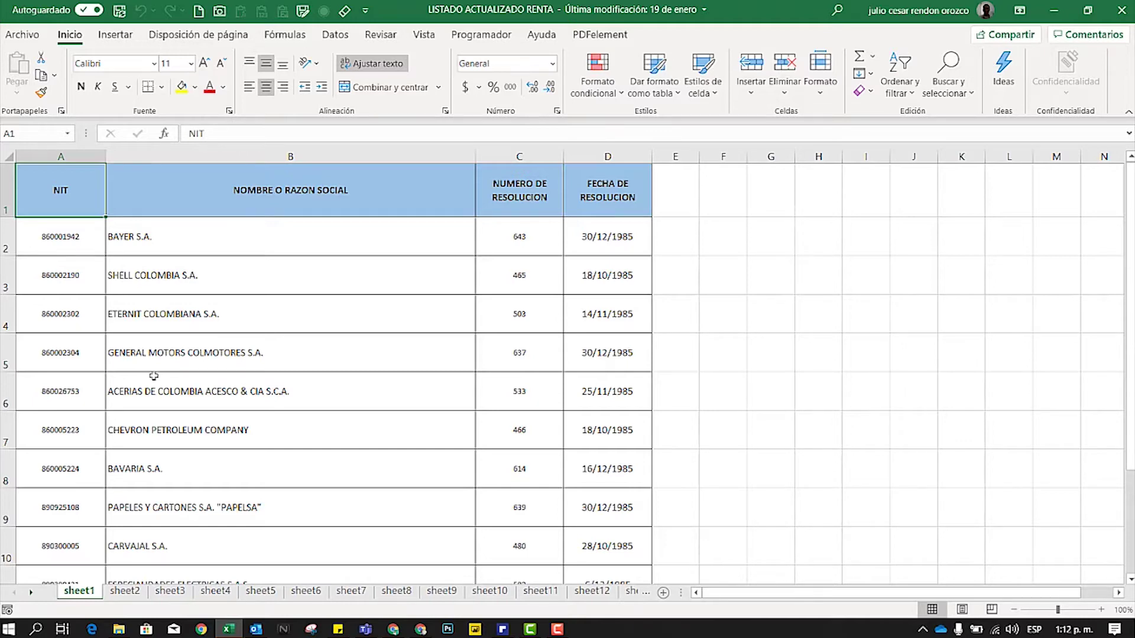
Browse sheet2 to sheet5 and list all sheets to confirm they run to sheet206.
click(131, 598)
click(171, 595)
click(216, 595)
click(261, 596)
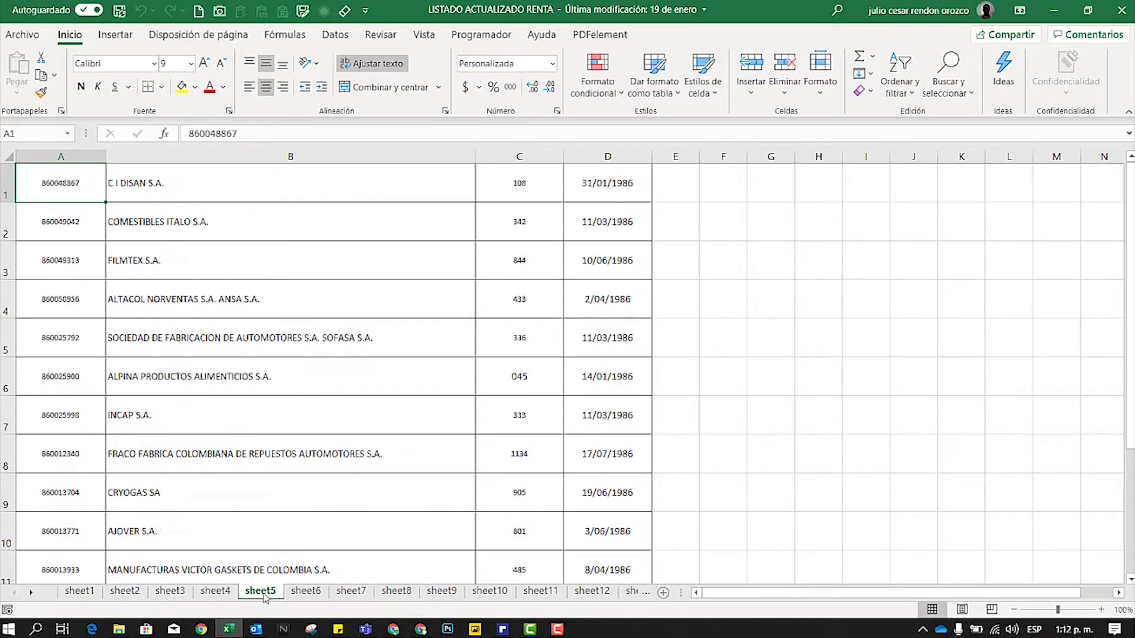
right_click(33, 594)
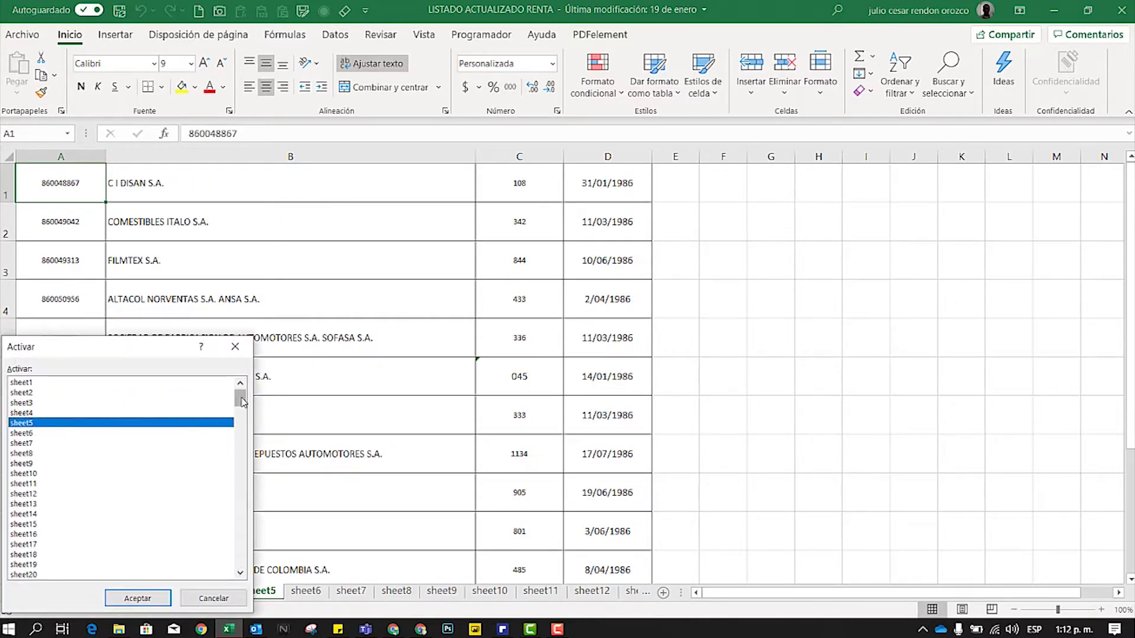
drag(242, 402, 222, 580)
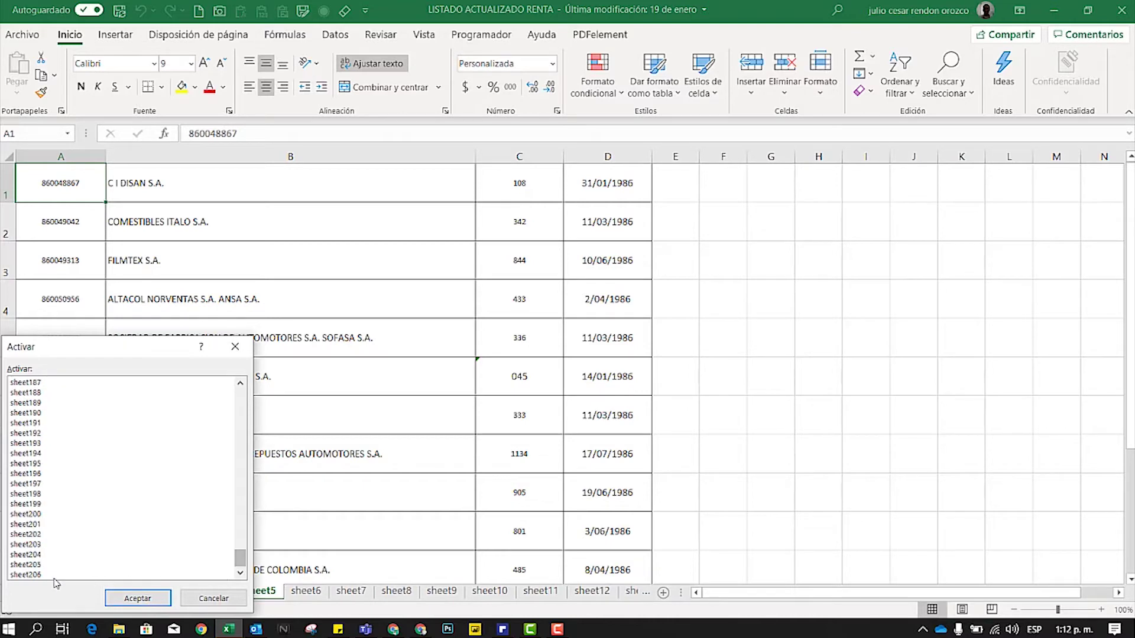
click(213, 598)
Step through sheets 6 to 14, then close the LISTADO ACTUALIZADO RENTA workbook.
click(306, 591)
click(351, 591)
click(395, 591)
click(441, 591)
click(480, 591)
click(540, 591)
click(588, 591)
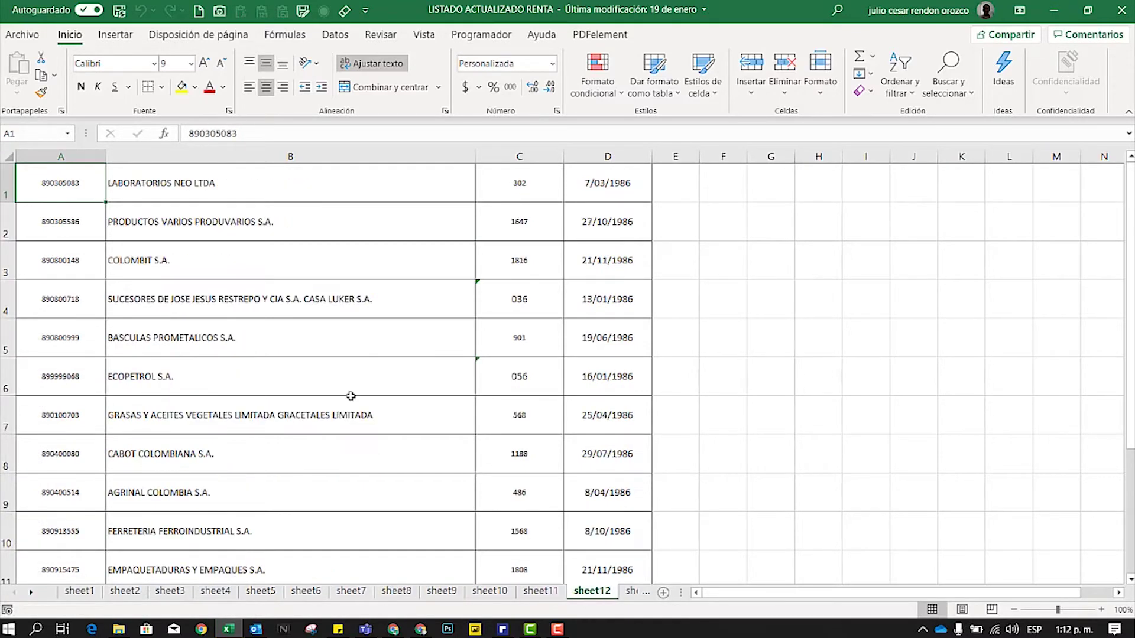
click(627, 593)
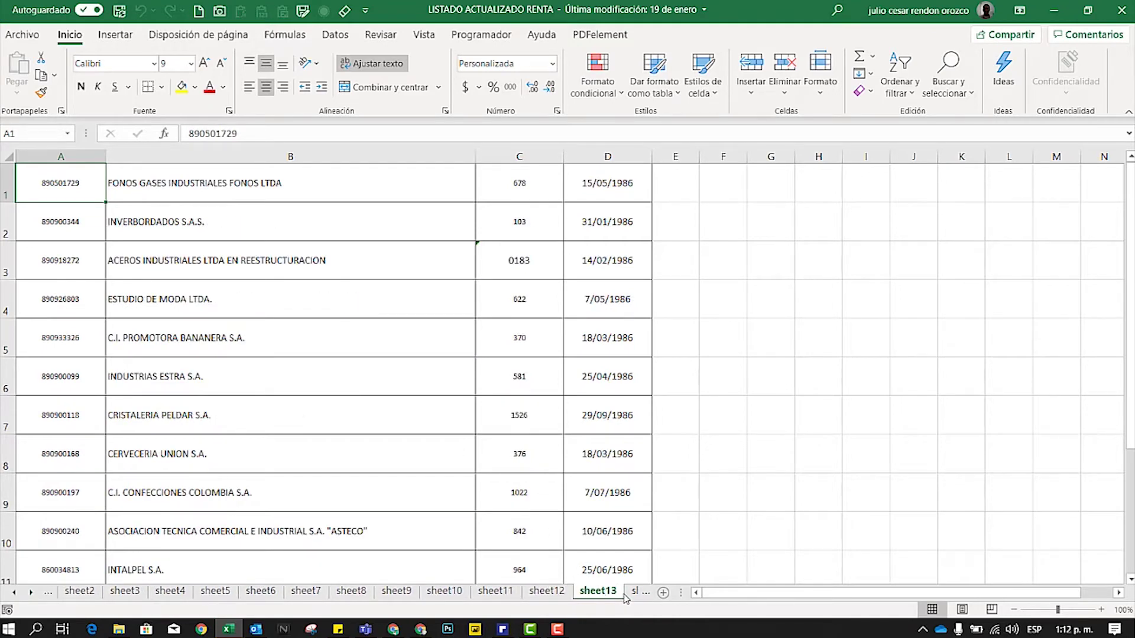
click(629, 593)
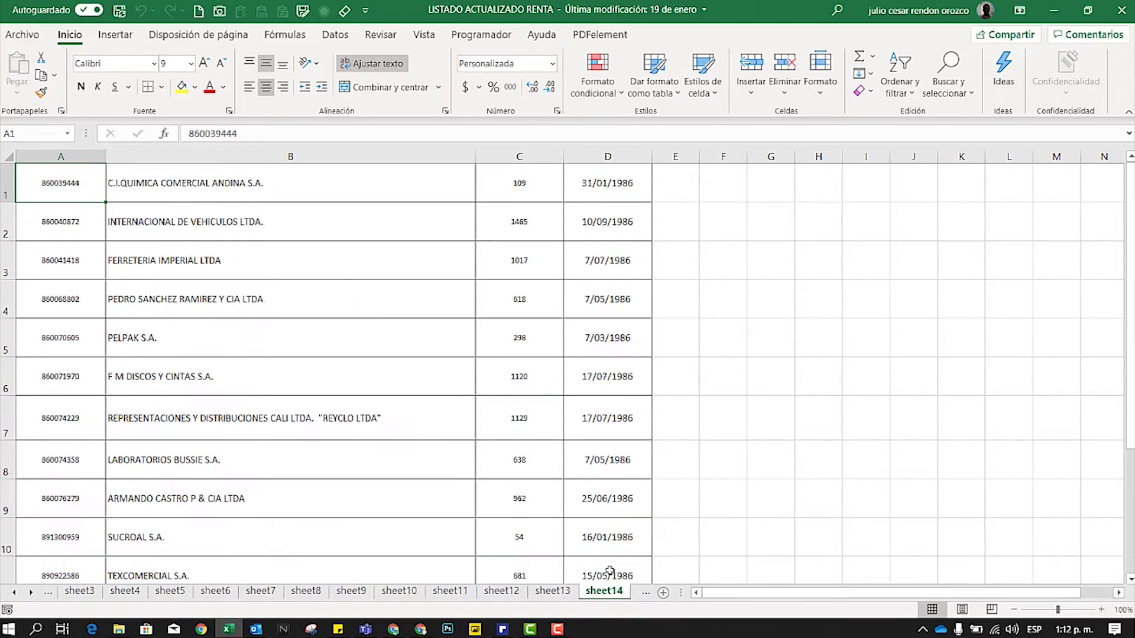
click(1121, 10)
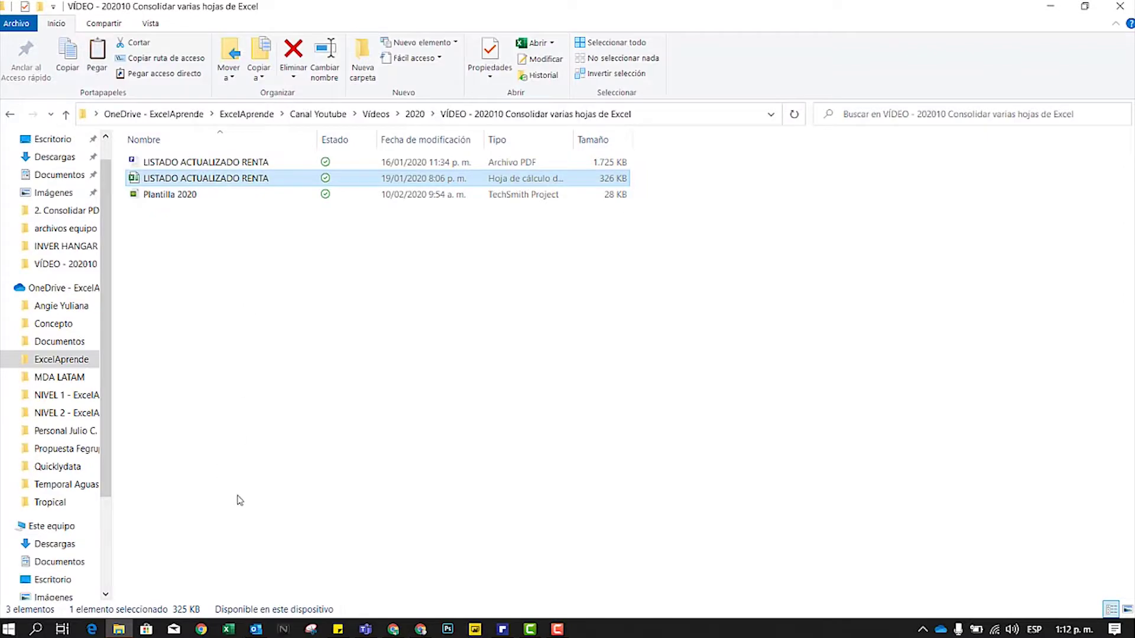
Relaunch Excel and create the blank workbook Libro1.
click(231, 629)
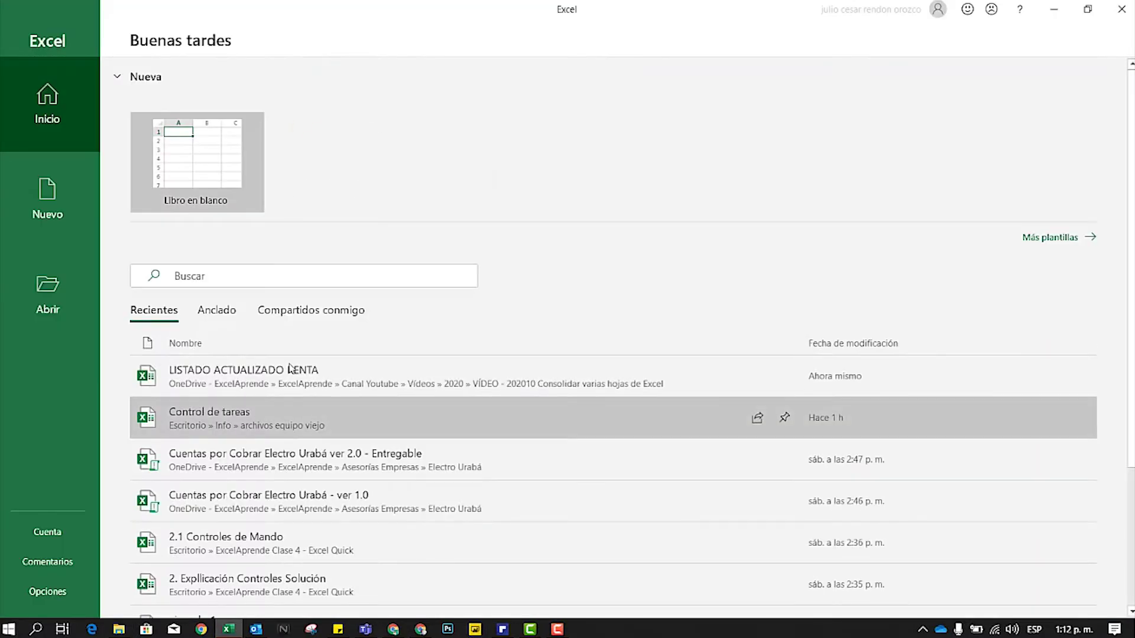
click(208, 162)
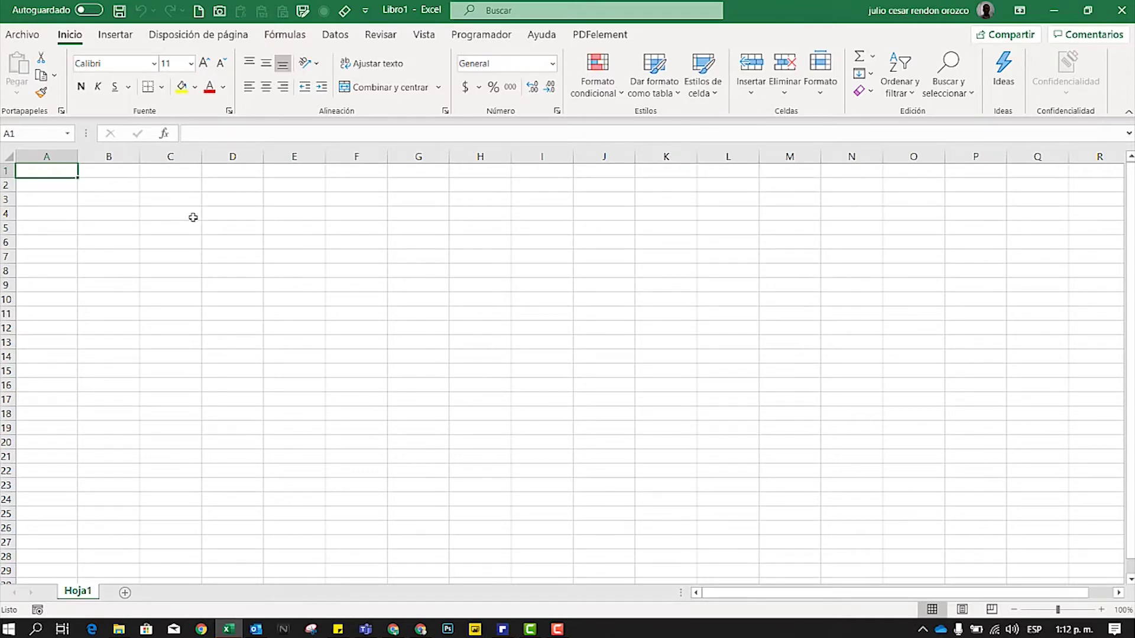
Start a Datos > Obtener datos > Desde un libro import.
click(344, 36)
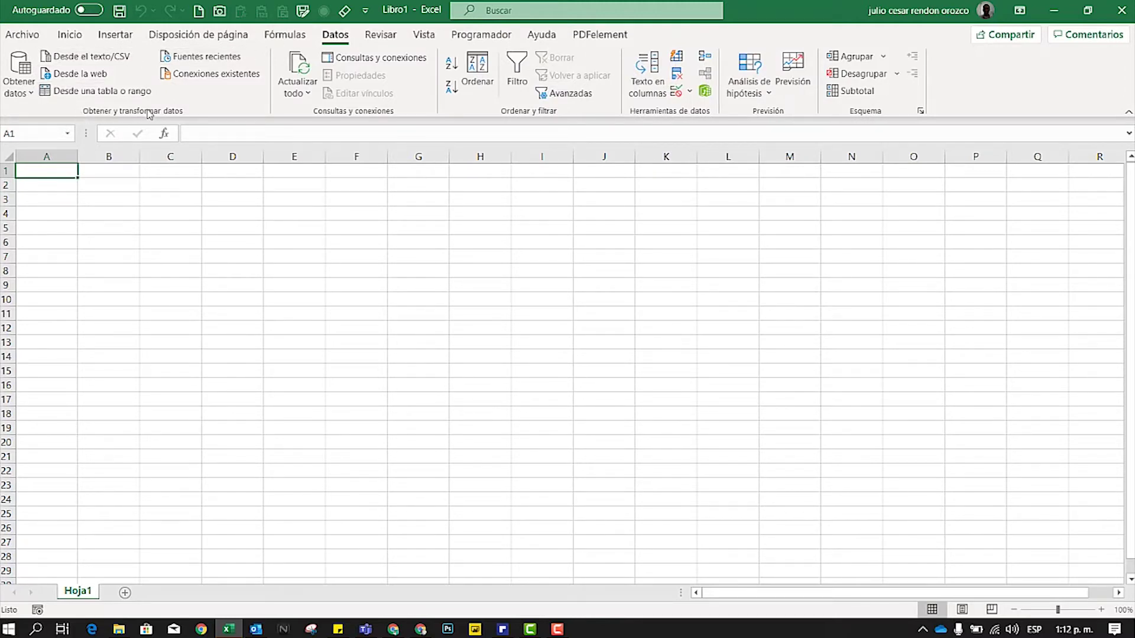
click(25, 92)
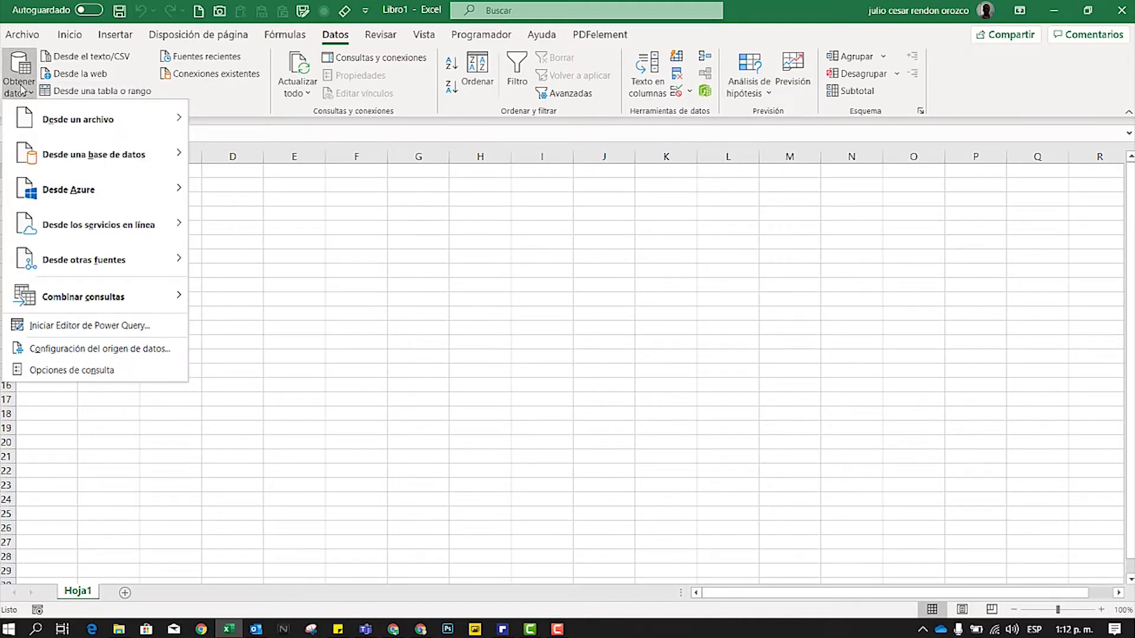
mouse_move(78, 119)
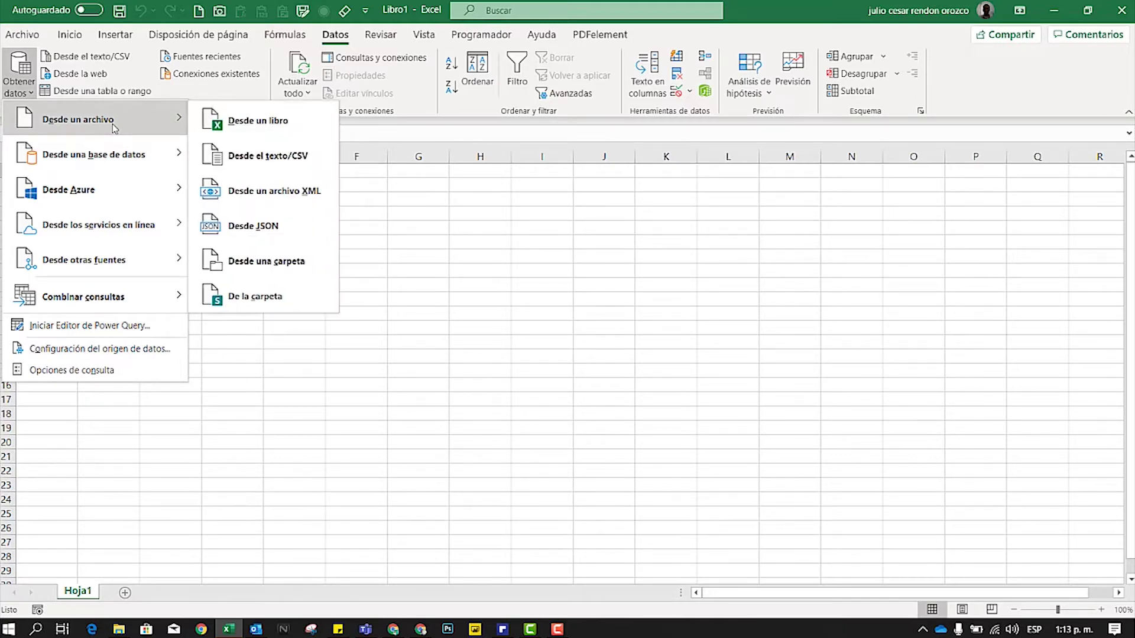
click(292, 129)
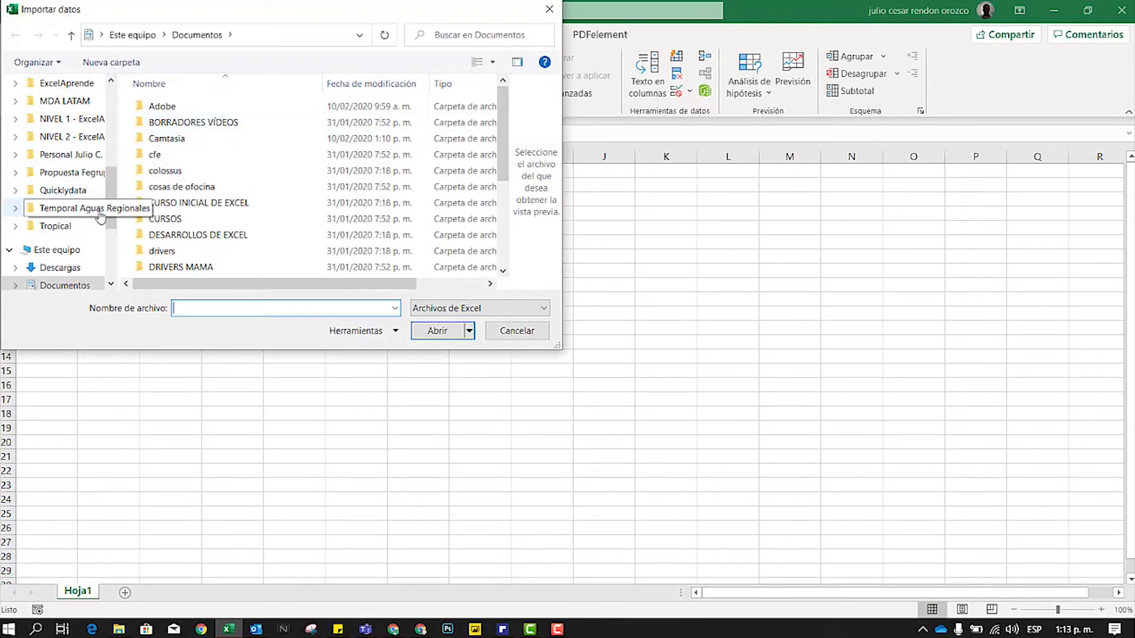
Browse ExcelAprende > Canal Youtube > Vídeos > 2020 to the video folder and import LISTADO ACTUALIZADO RENTA.
scroll(95, 171, up, 2)
click(93, 166)
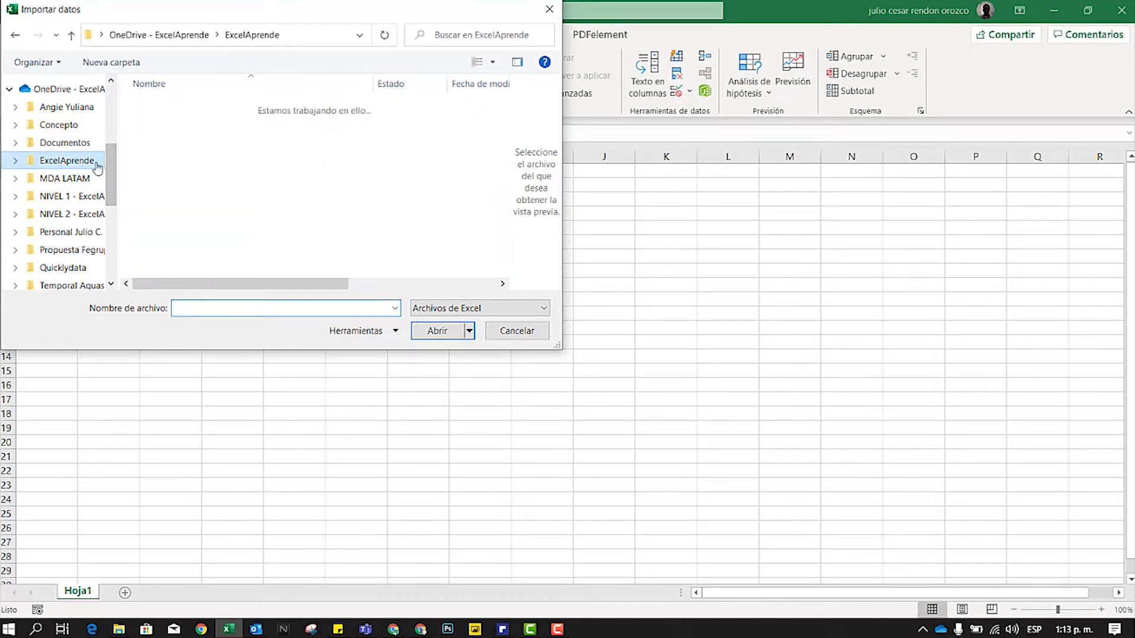
double_click(174, 122)
double_click(161, 155)
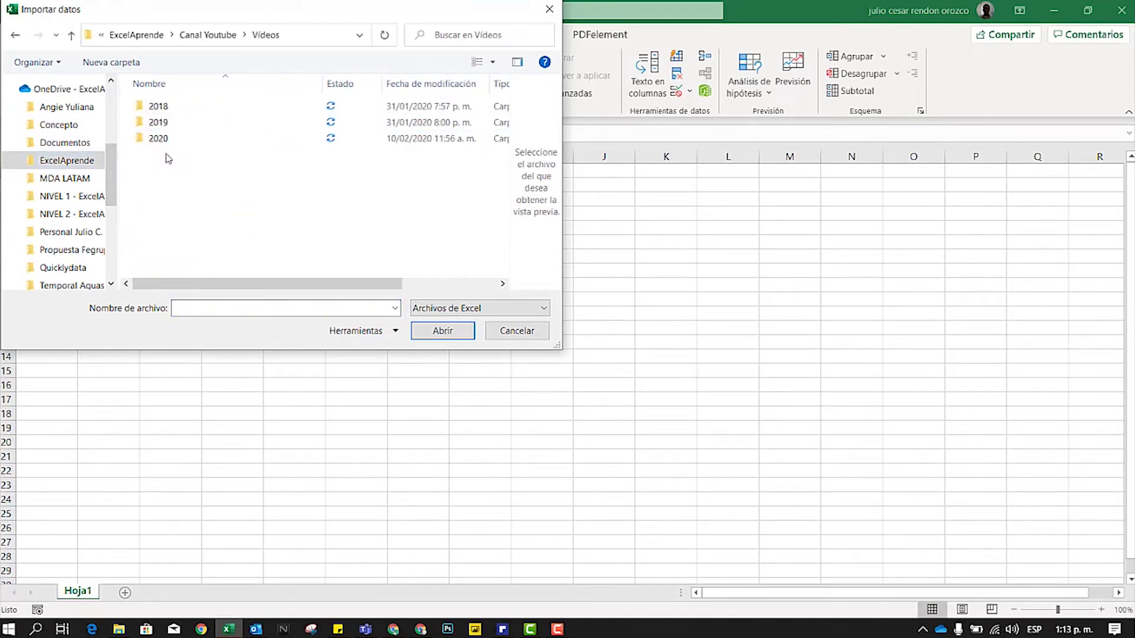
double_click(175, 140)
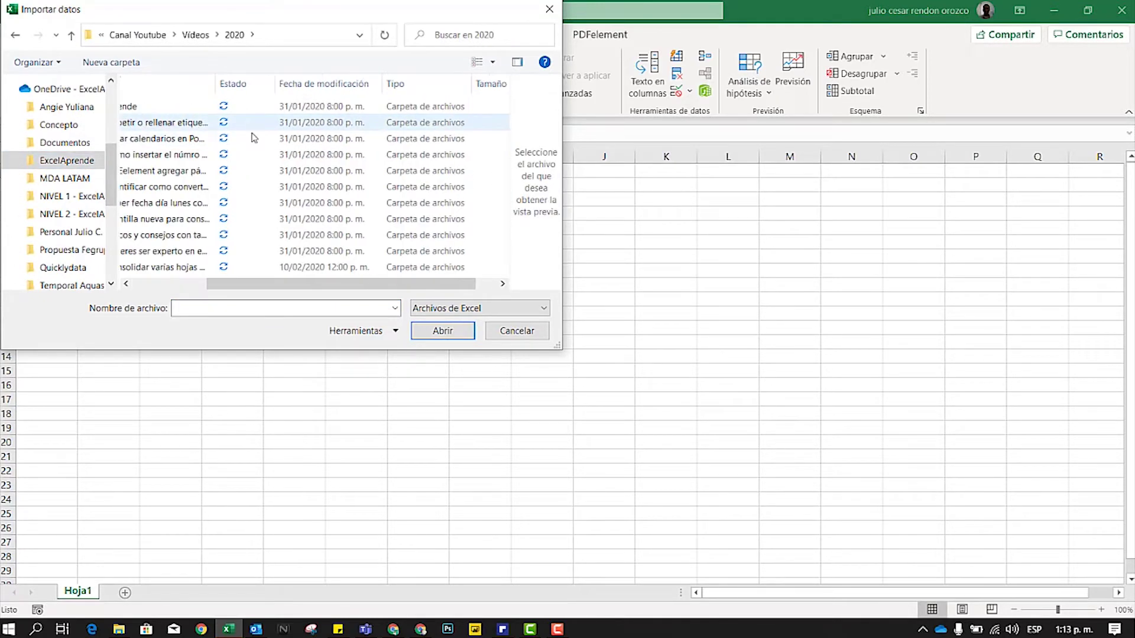
double_click(237, 267)
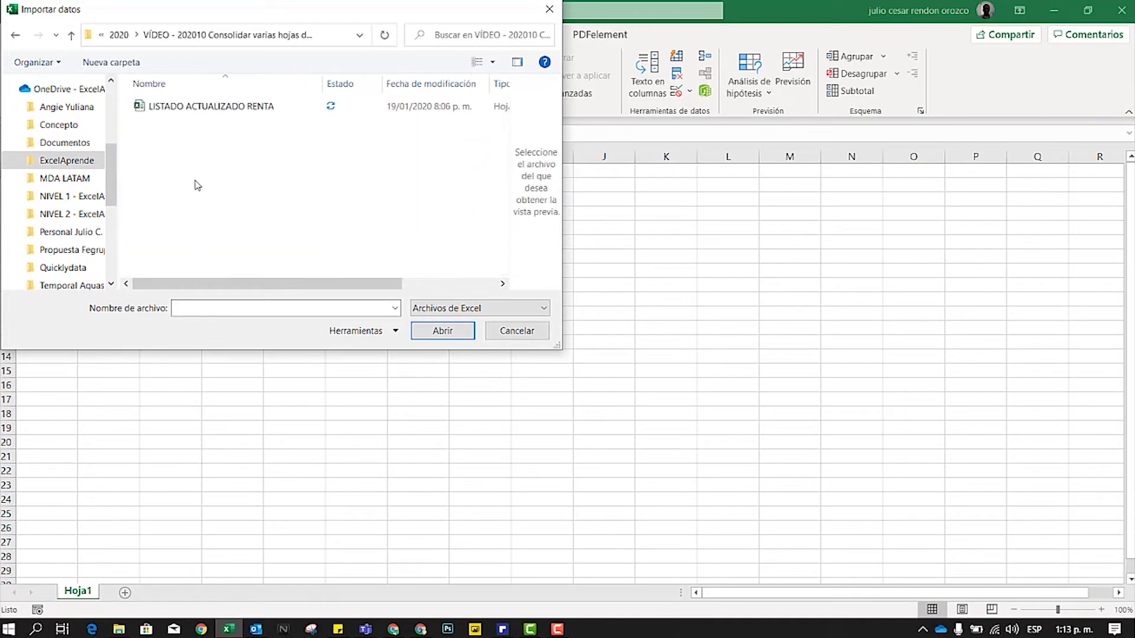
click(204, 114)
click(443, 330)
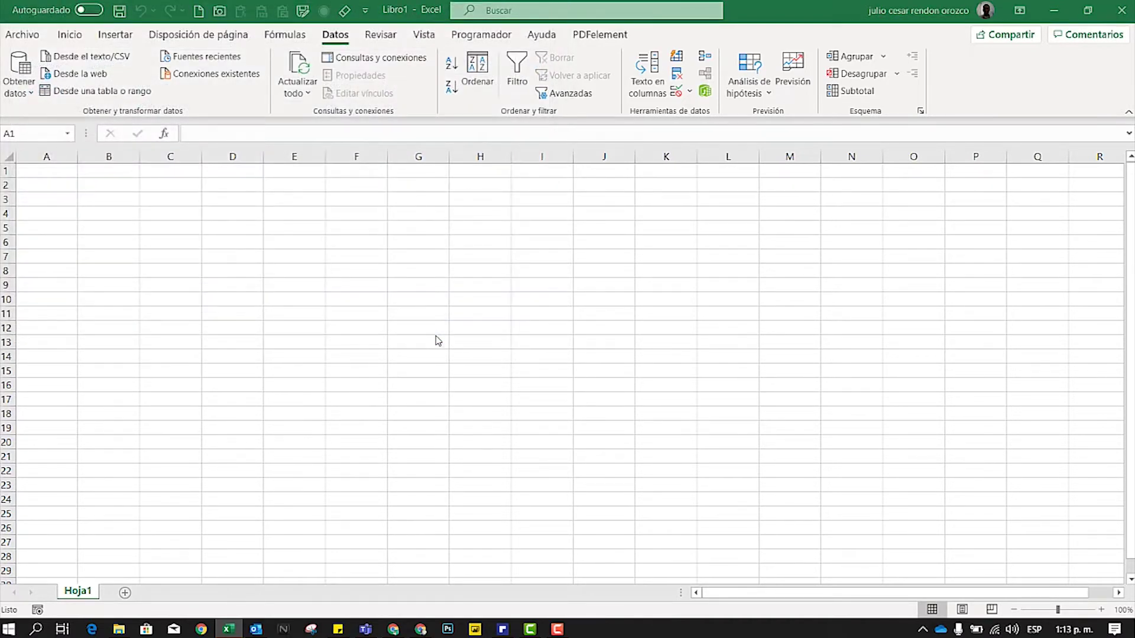
Preview sheet101, then select the whole LISTADO ACTUALIZADO RENTA.xlsx node and choose Transformar datos.
mouse_move(477, 203)
mouse_down()
mouse_move(477, 421)
mouse_move(491, 502)
mouse_move(478, 195)
mouse_up()
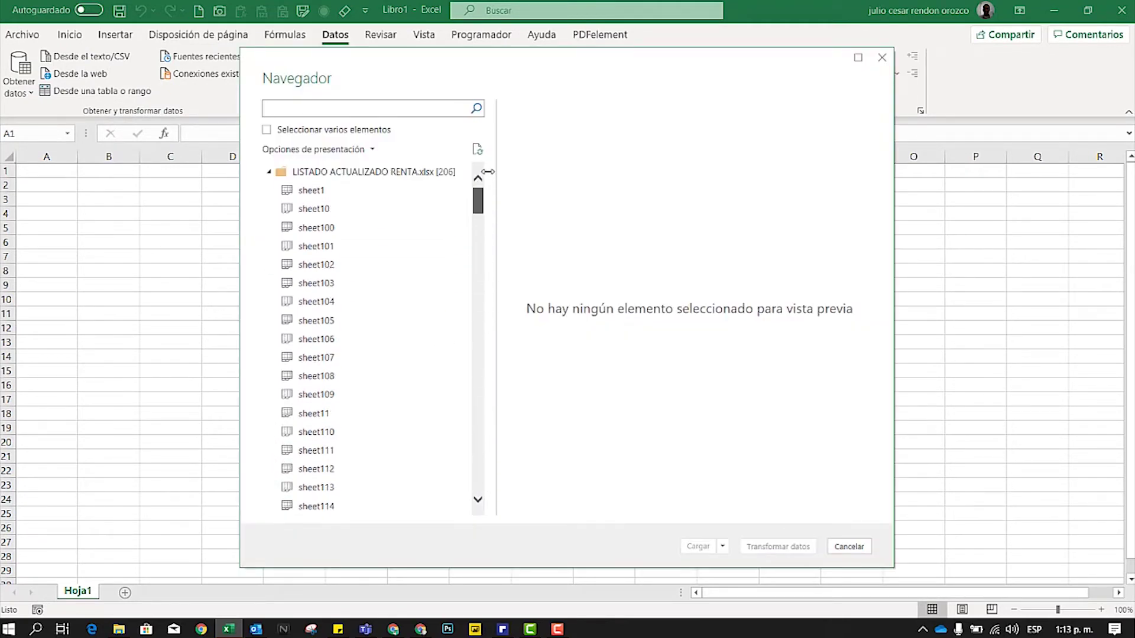
click(321, 251)
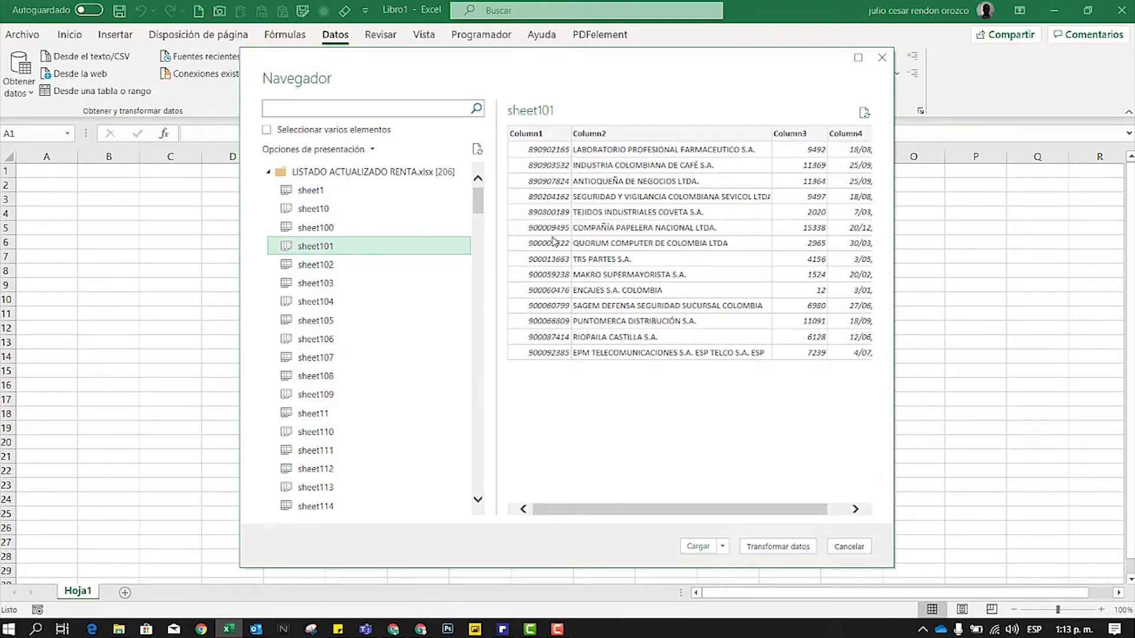
click(325, 172)
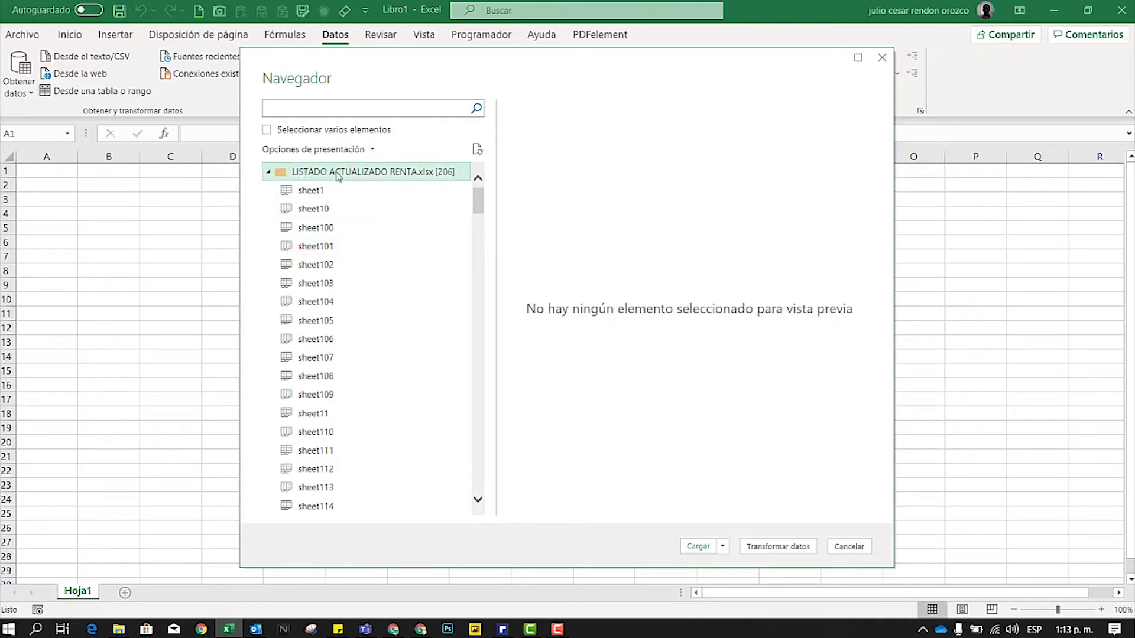
click(768, 551)
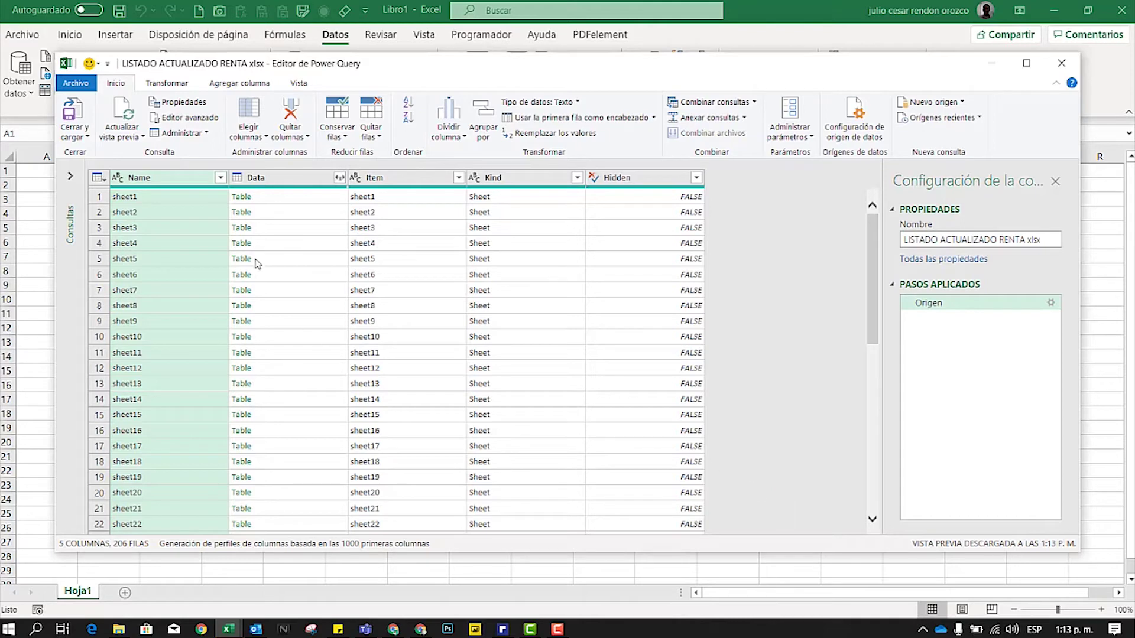
click(290, 178)
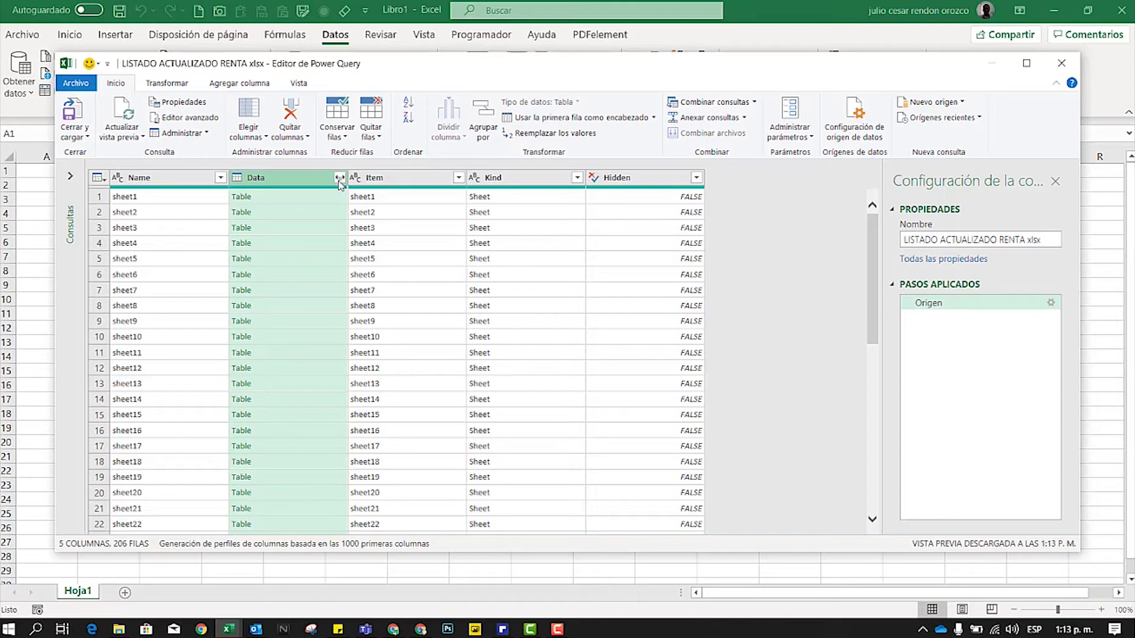
click(340, 182)
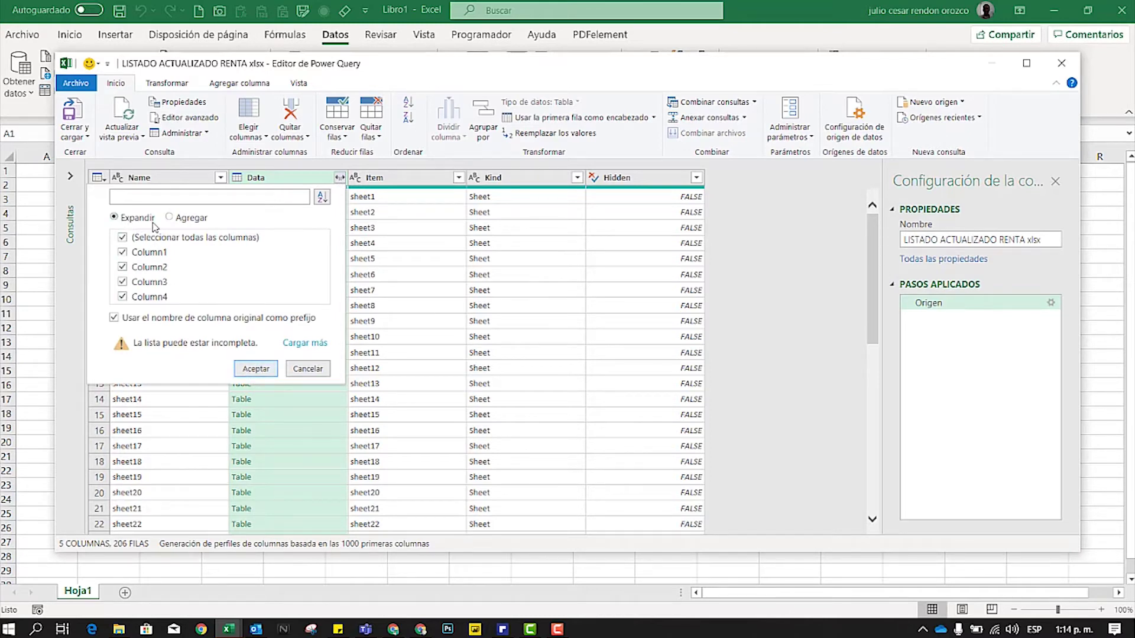
Expand Data into Data.Column1–4 and remove Item, Kind and Hidden, leaving Name plus four columns.
click(264, 371)
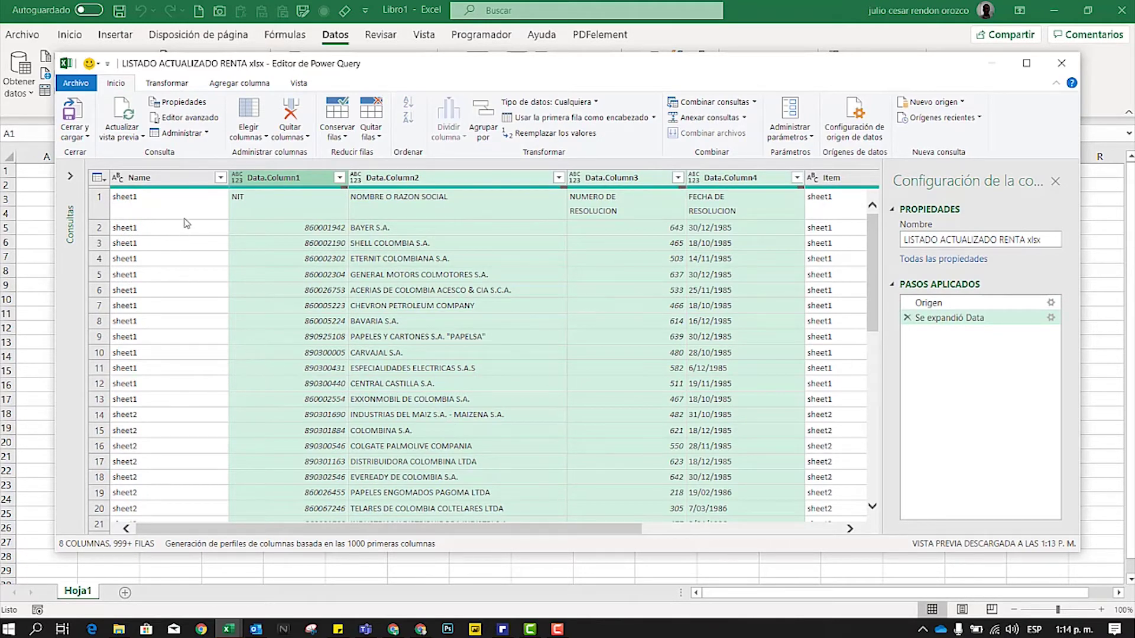
drag(532, 528, 730, 528)
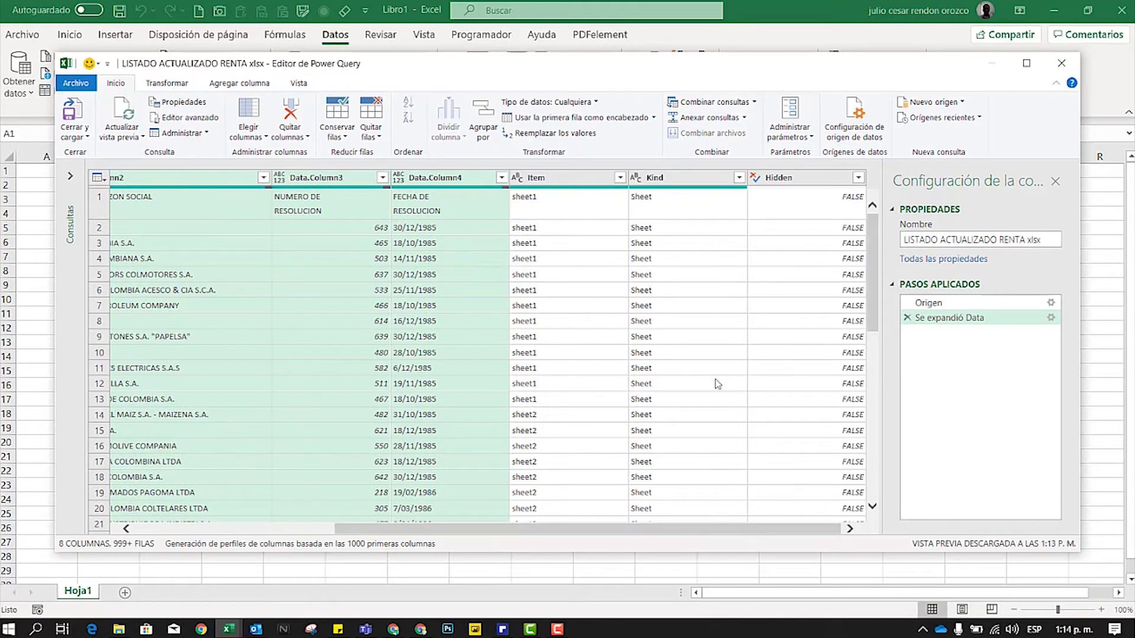
click(555, 179)
shift+click(654, 179)
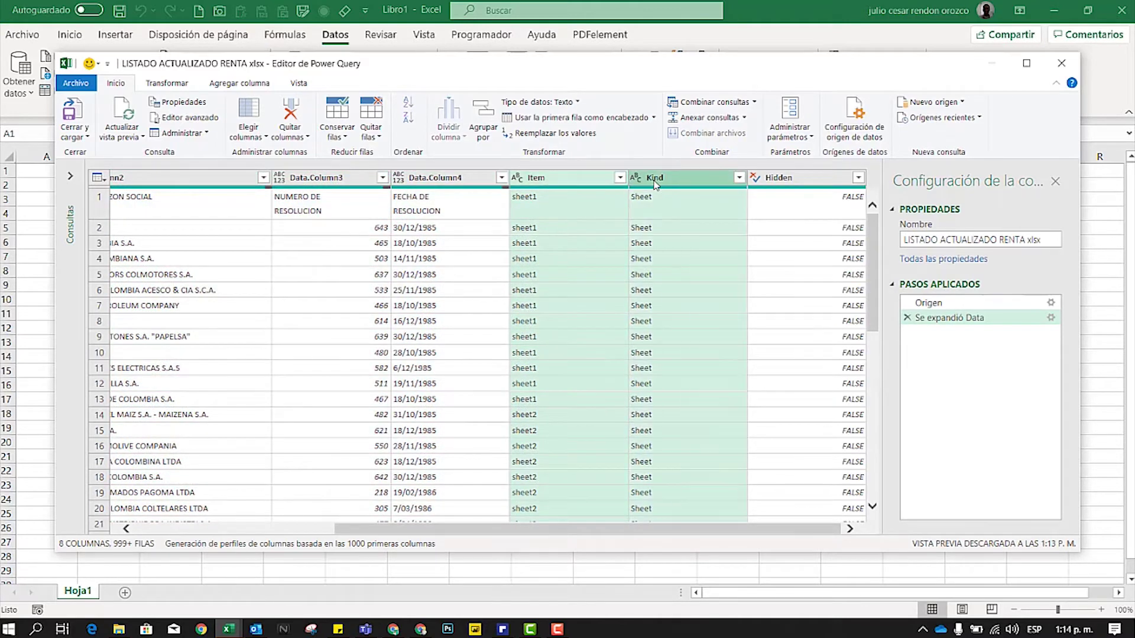
shift+click(800, 183)
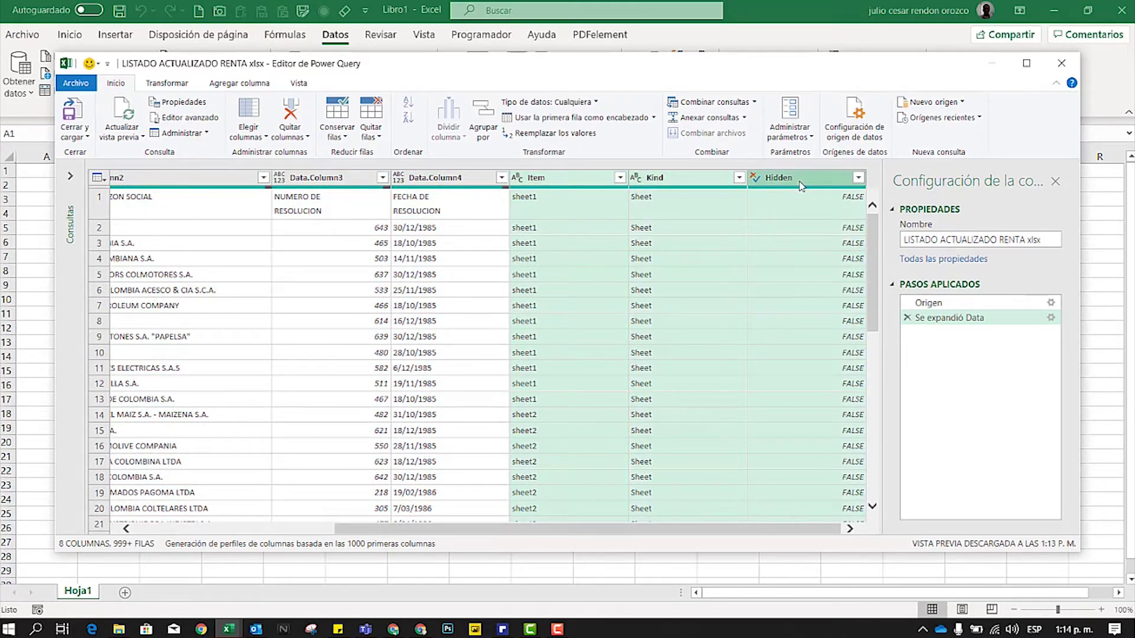
right_click(800, 185)
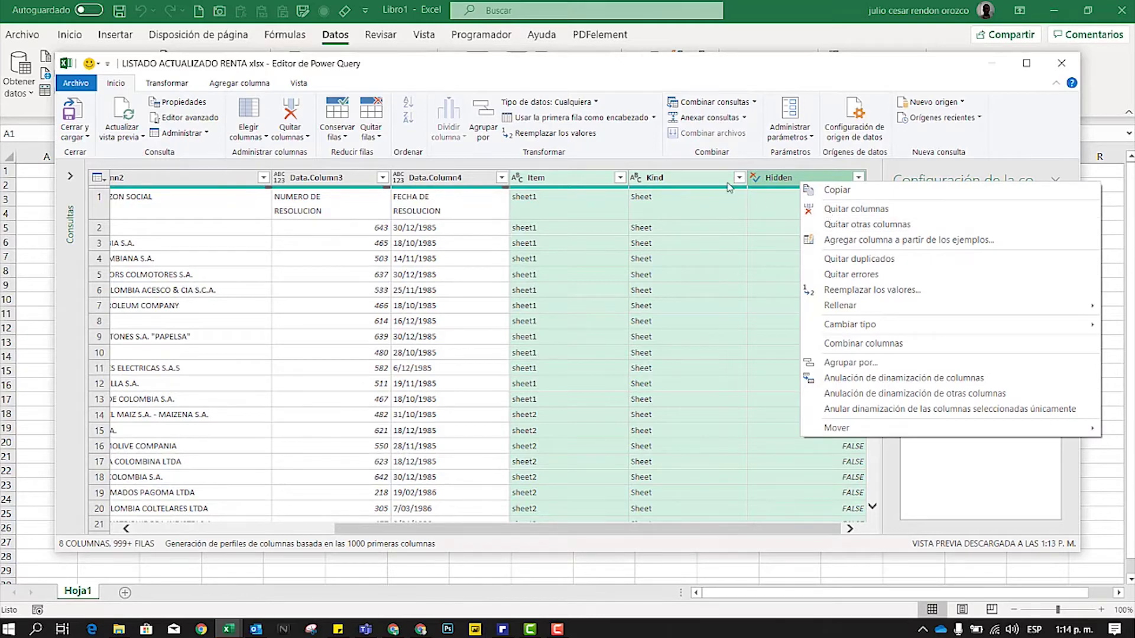
click(860, 208)
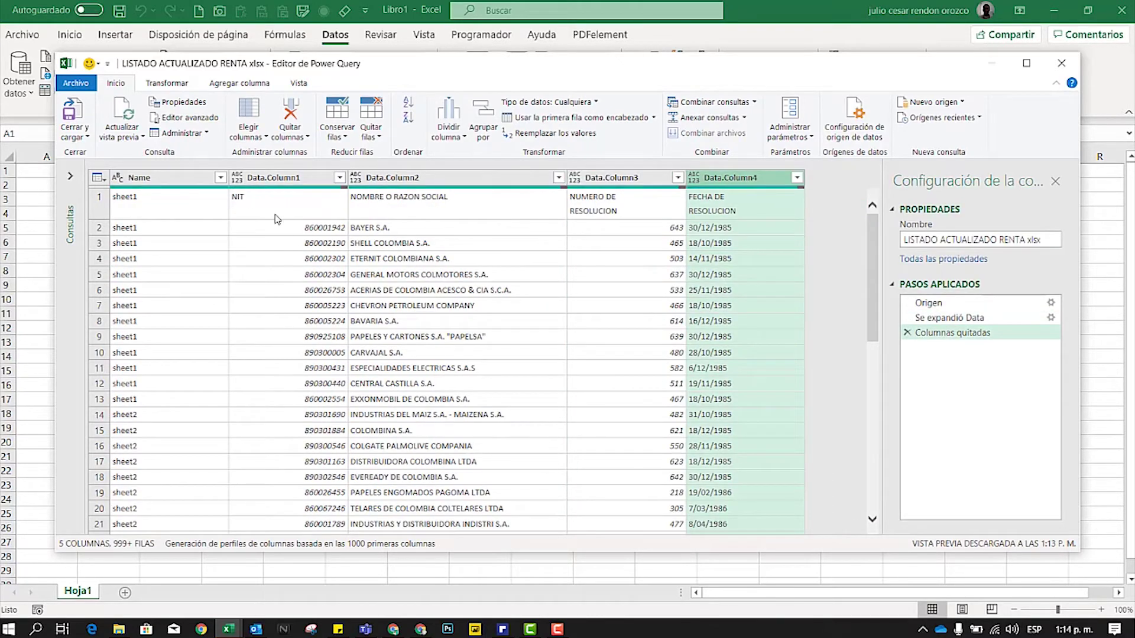
click(249, 198)
click(181, 180)
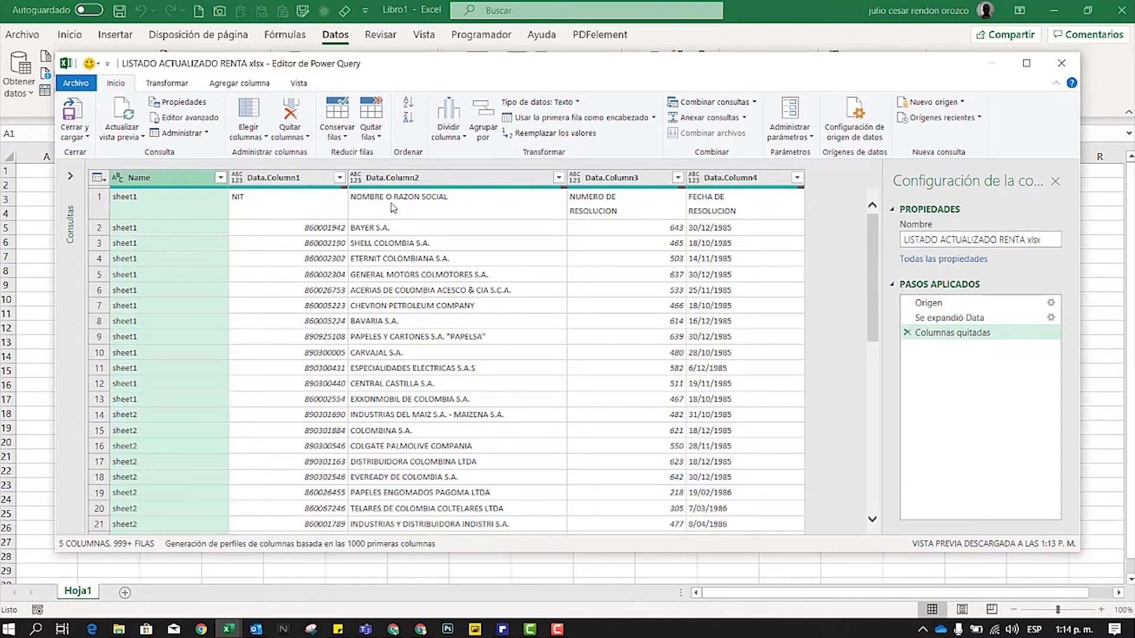
Check the first-row header values and promote the first row to column headers.
click(395, 207)
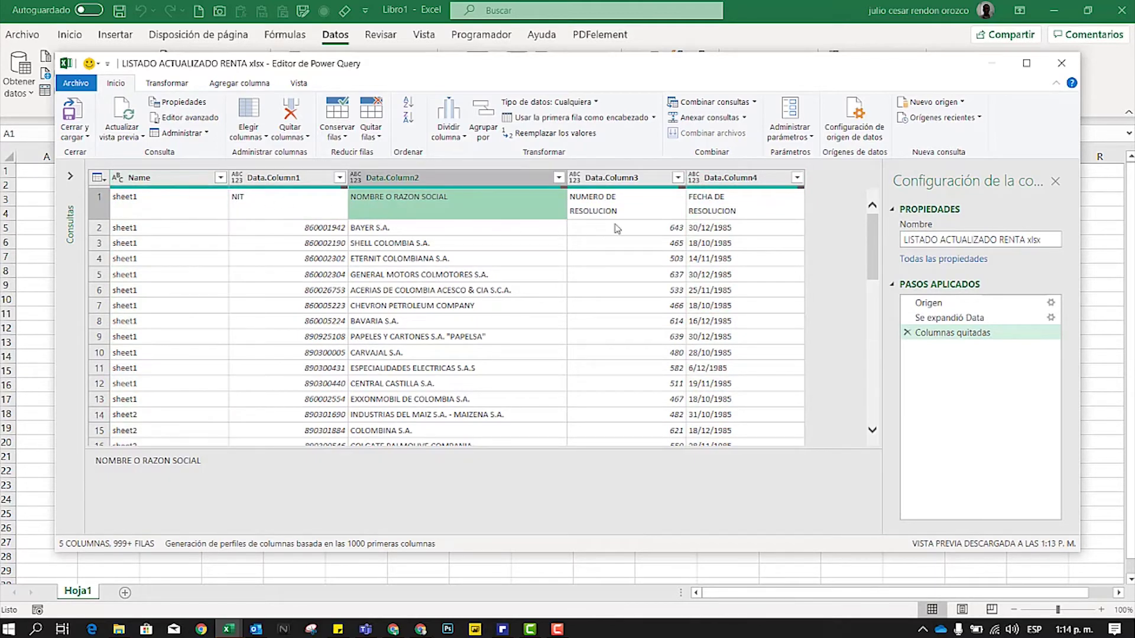
click(633, 216)
click(740, 216)
click(407, 217)
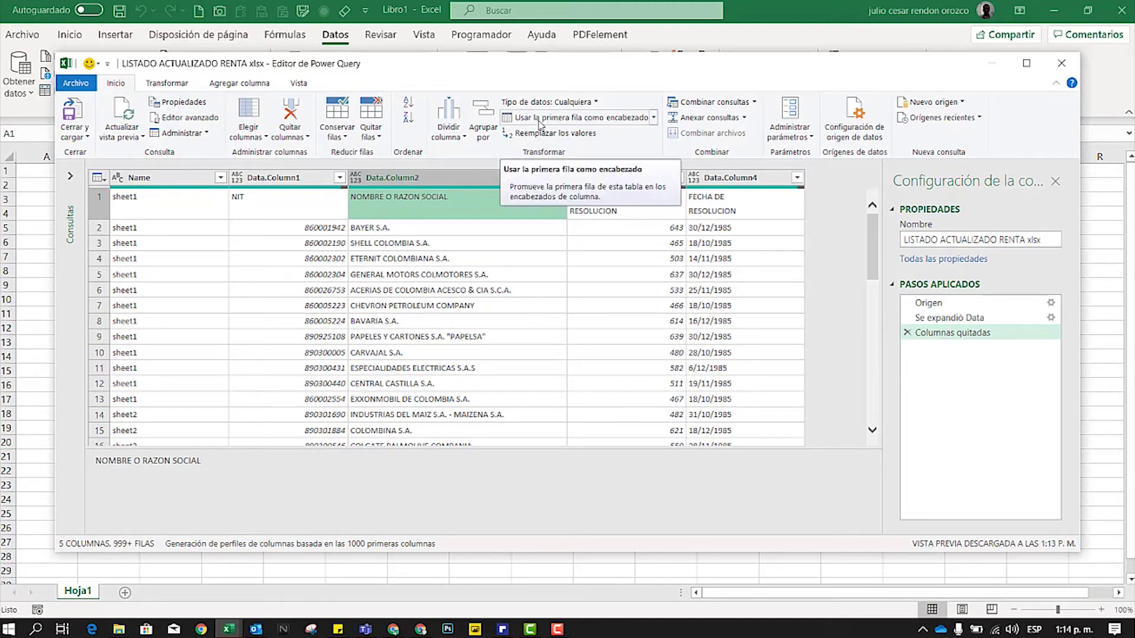
click(596, 124)
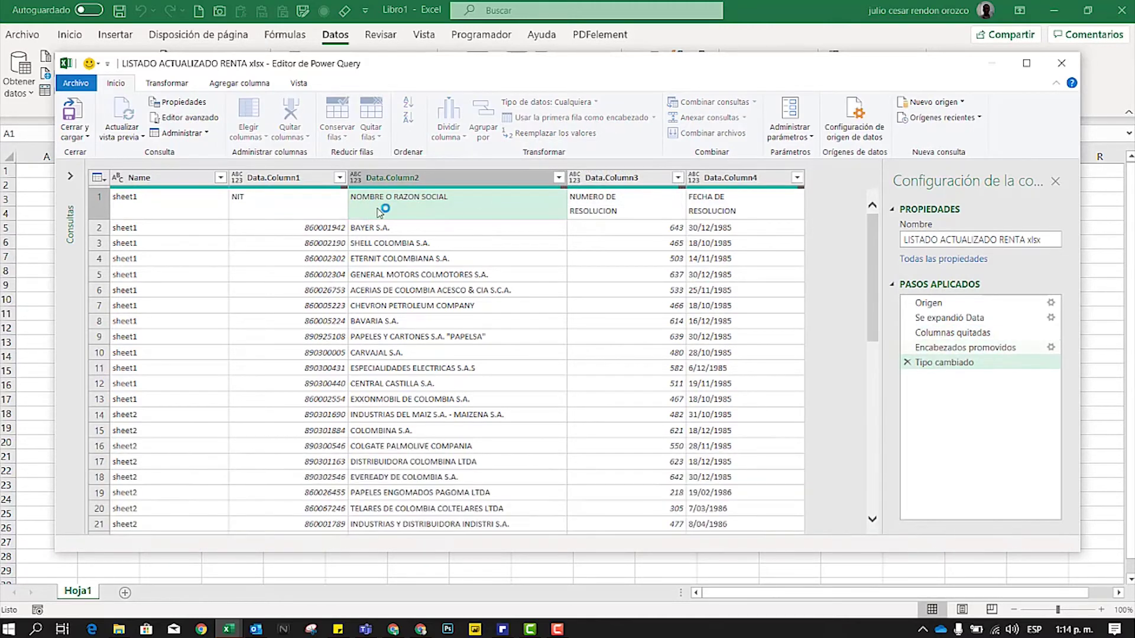
Rename the sheet1 column header to Nom Hoja.
double_click(151, 179)
text(Nom)
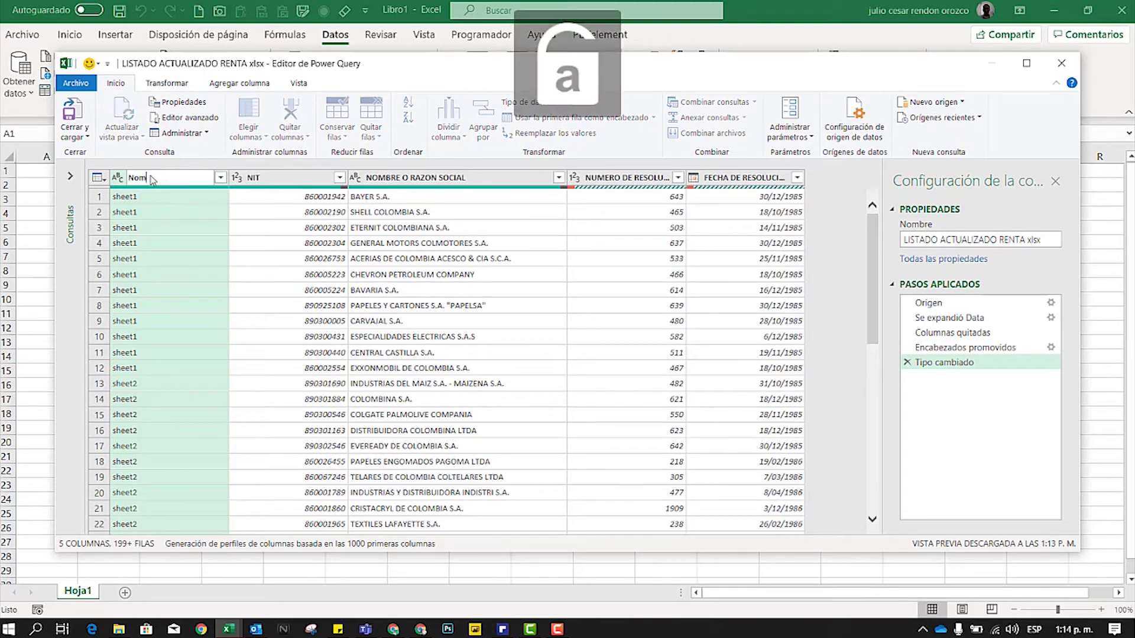
text( Hoja)
key(Return)
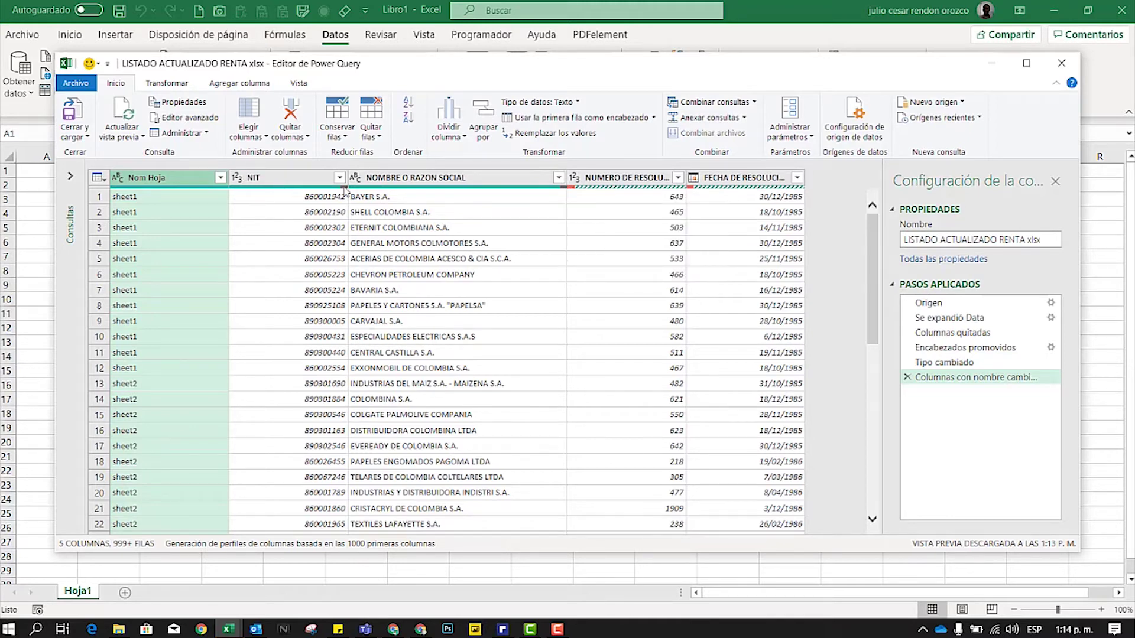
mouse_move(580, 187)
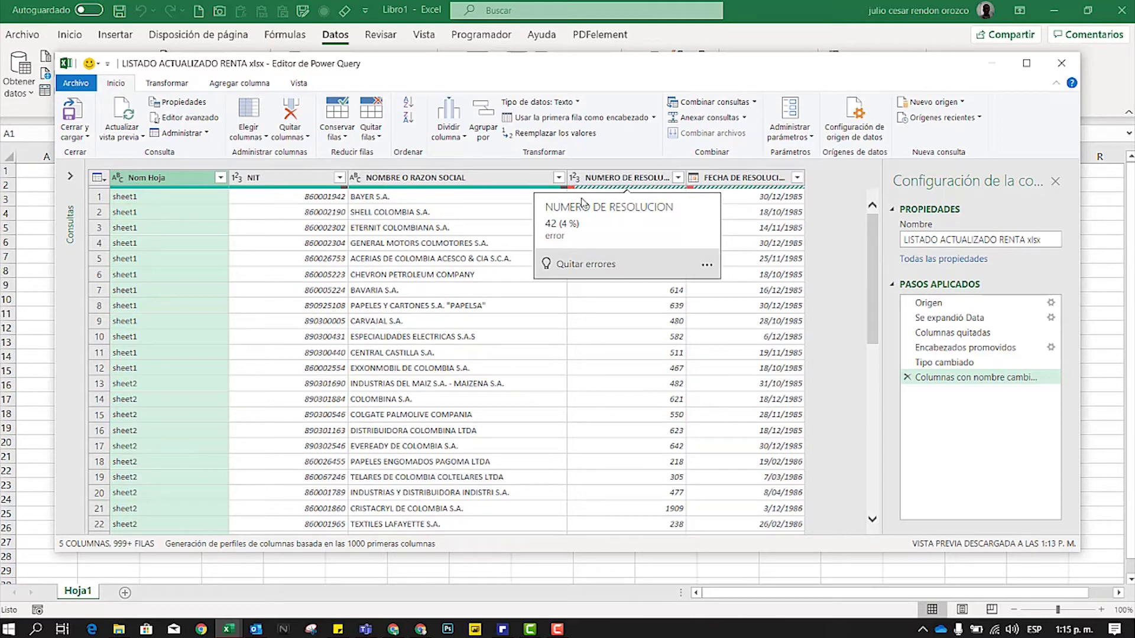
Uncheck (nulo) in the NIT column filter to drop rows with an empty NIT.
click(630, 354)
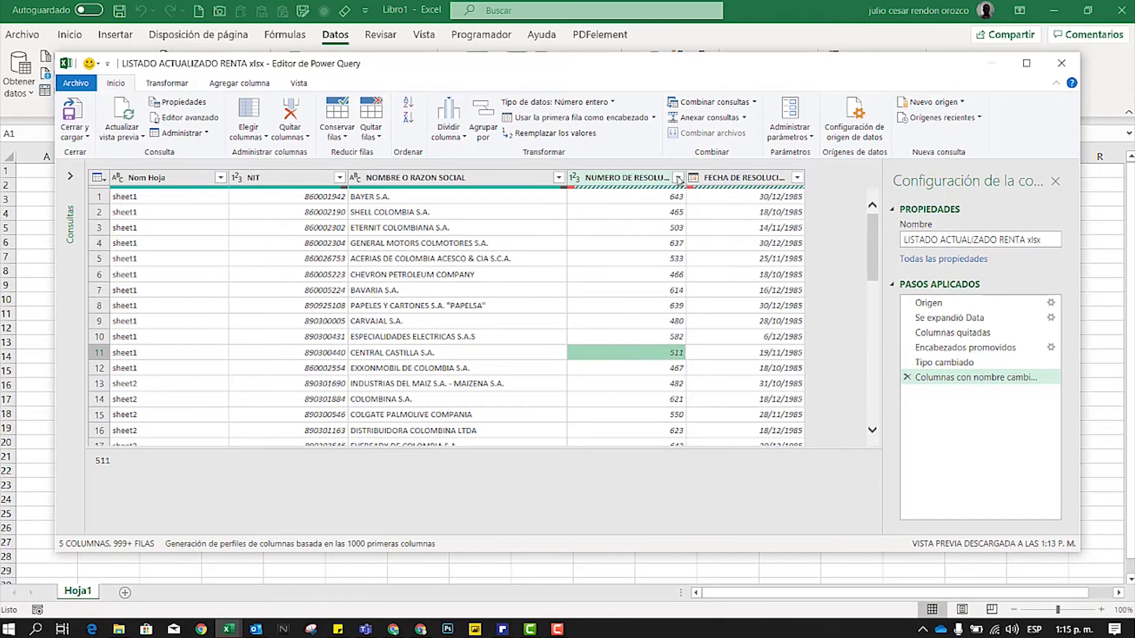
click(339, 178)
click(130, 347)
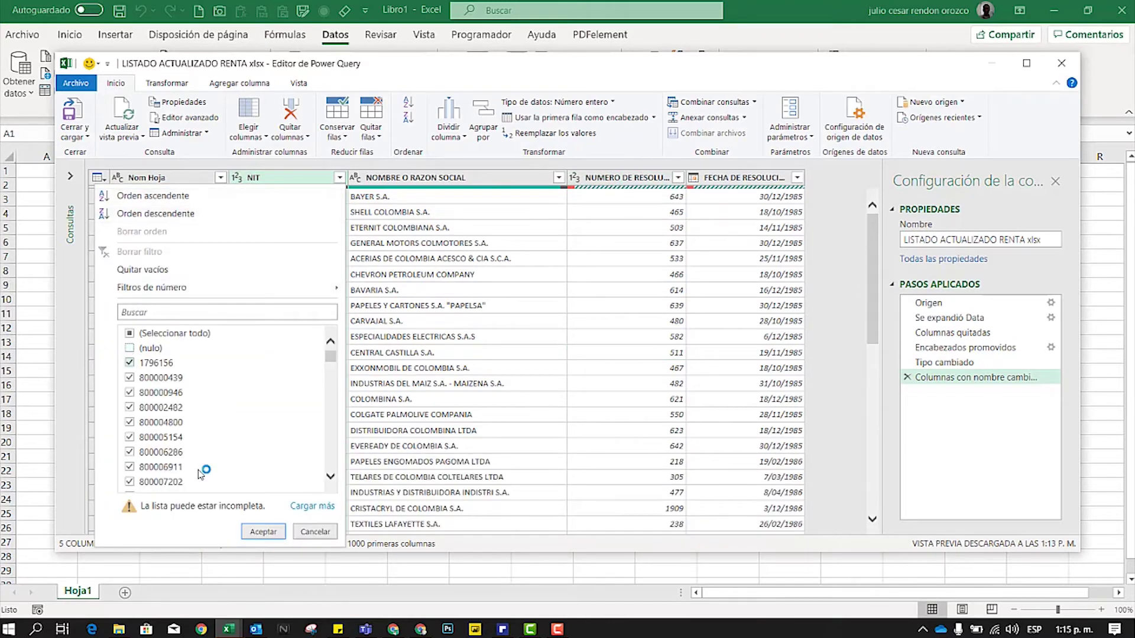
click(263, 532)
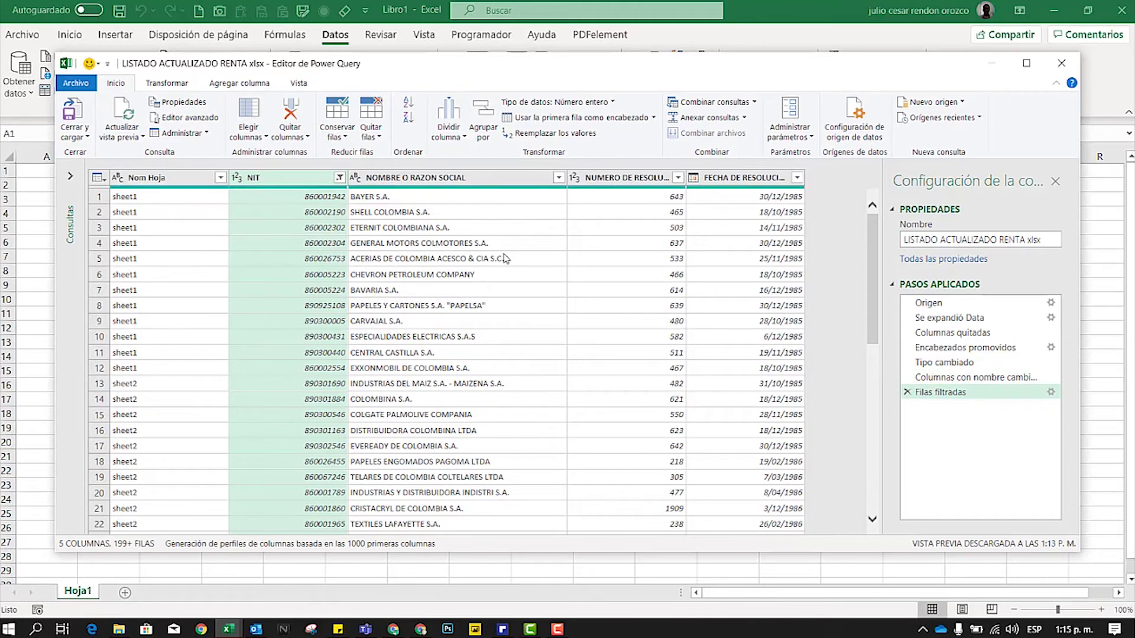
click(638, 213)
click(652, 198)
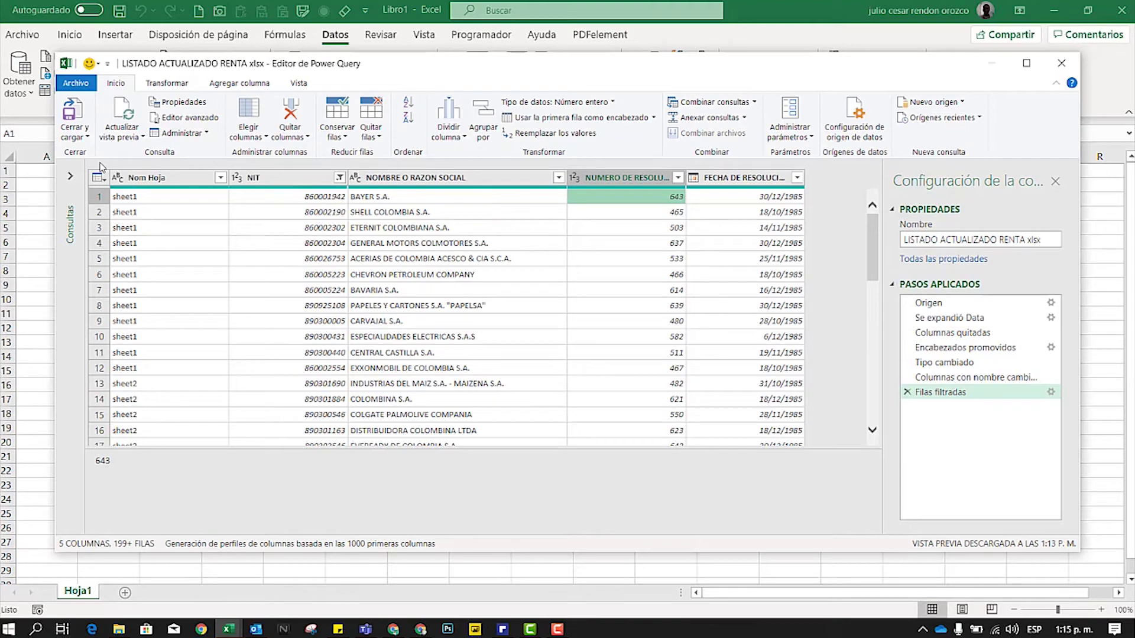
click(74, 137)
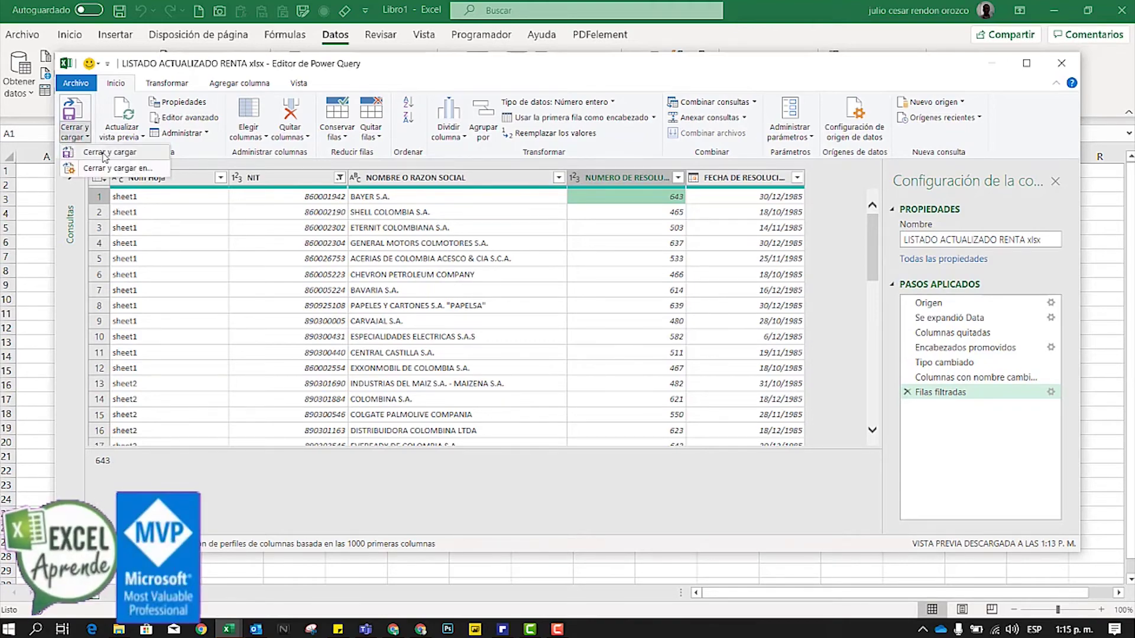
Use Cerrar y cargar to load the five-column query as a table on new sheet Hoja2.
click(101, 168)
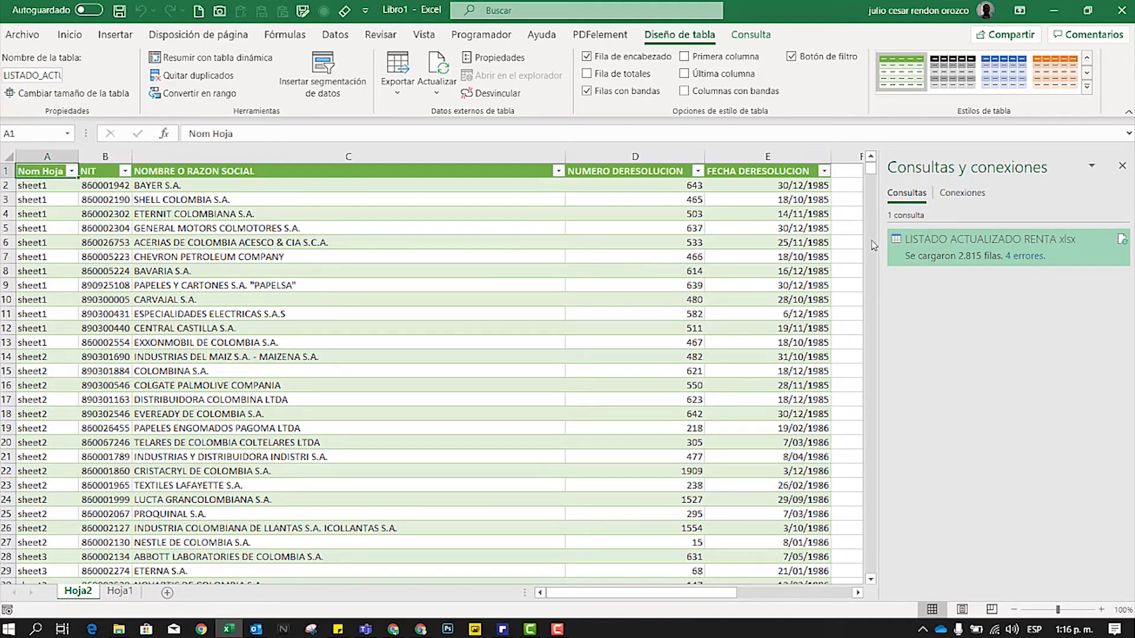
mouse_move(989, 247)
click(1024, 256)
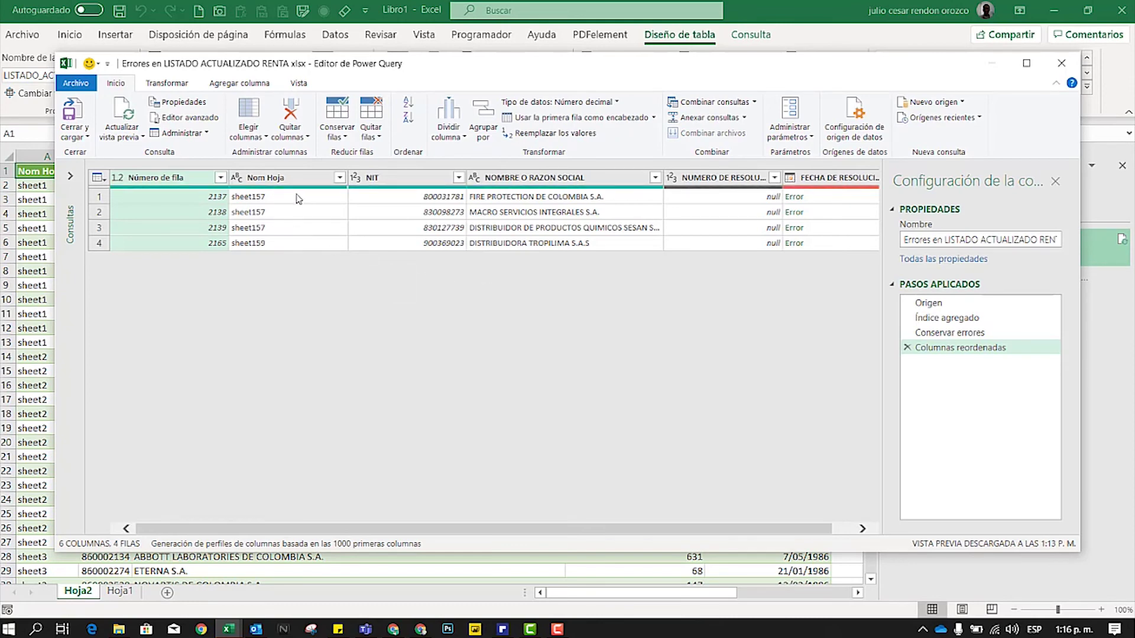
click(201, 200)
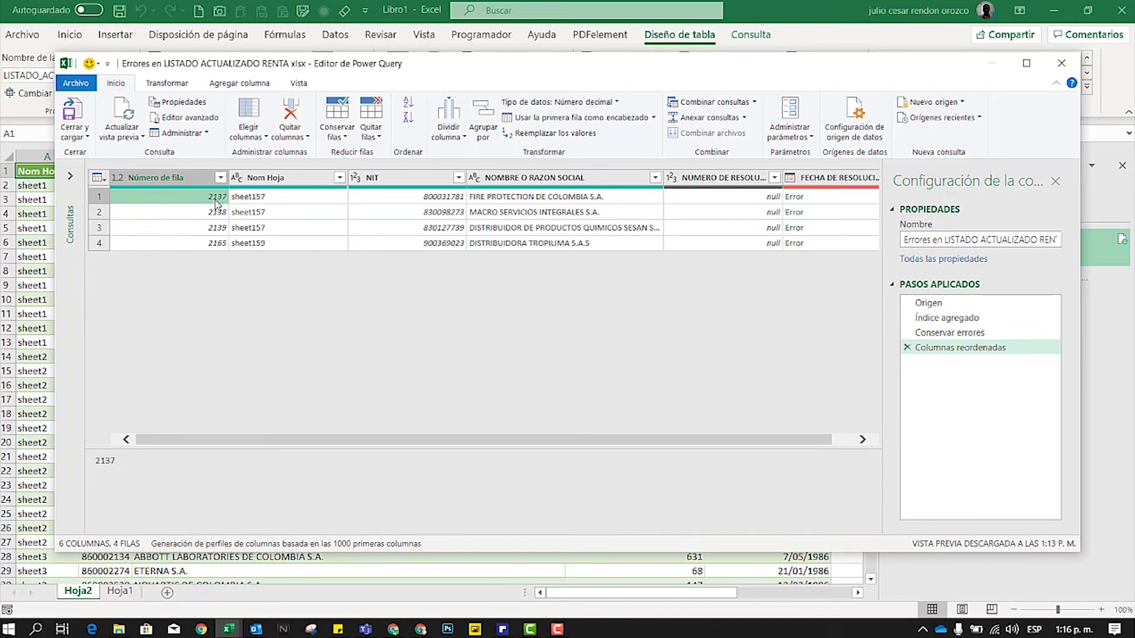
click(497, 203)
click(762, 197)
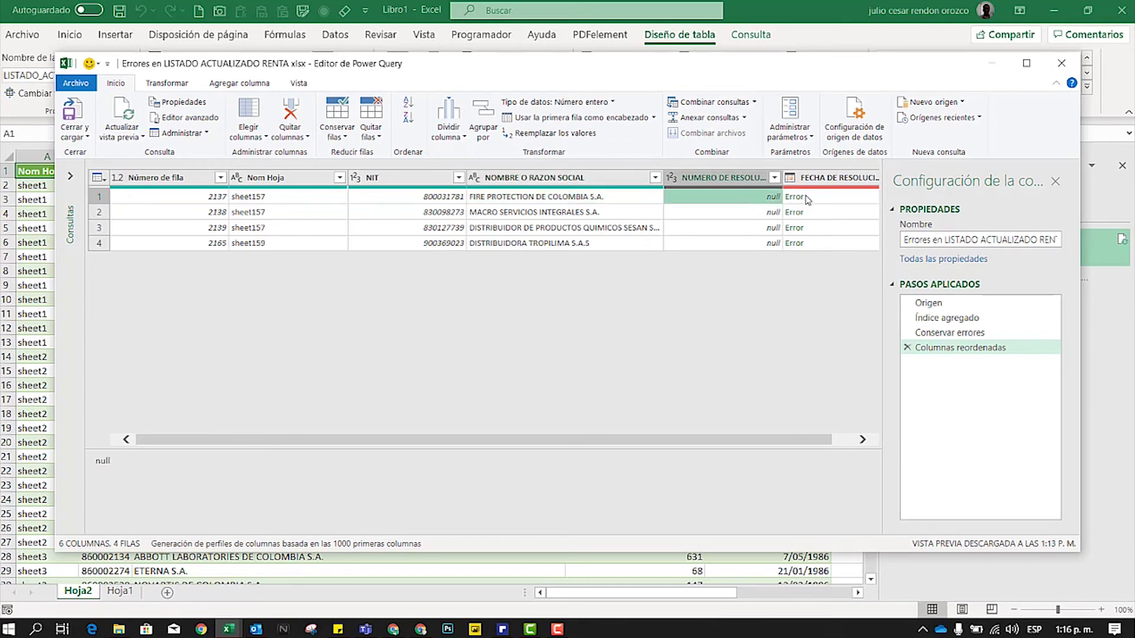
click(823, 204)
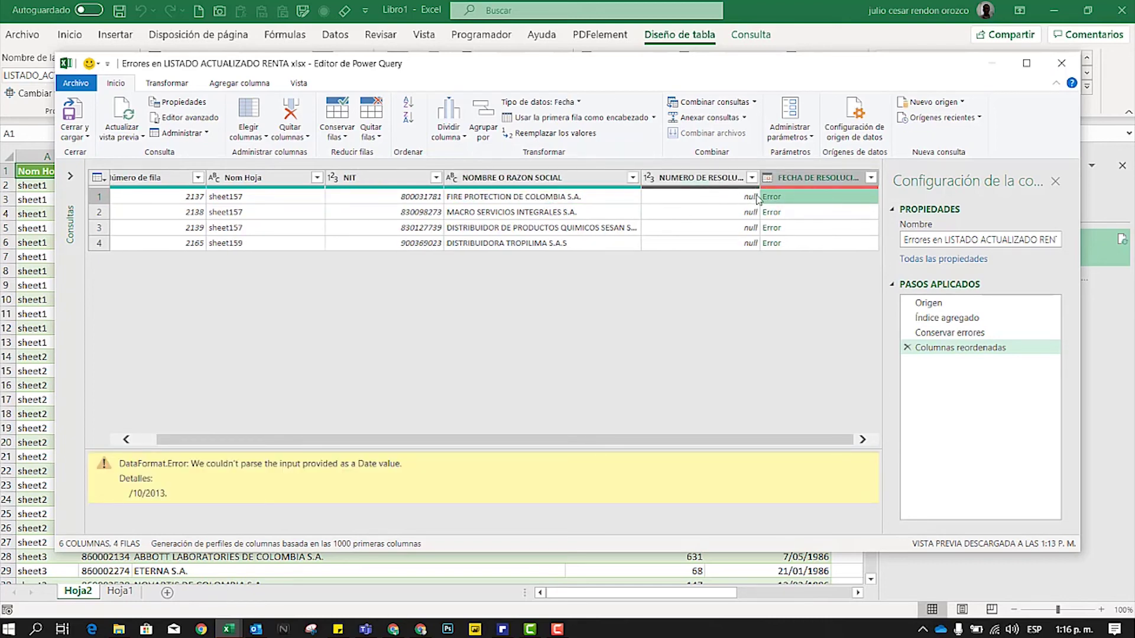
click(1061, 64)
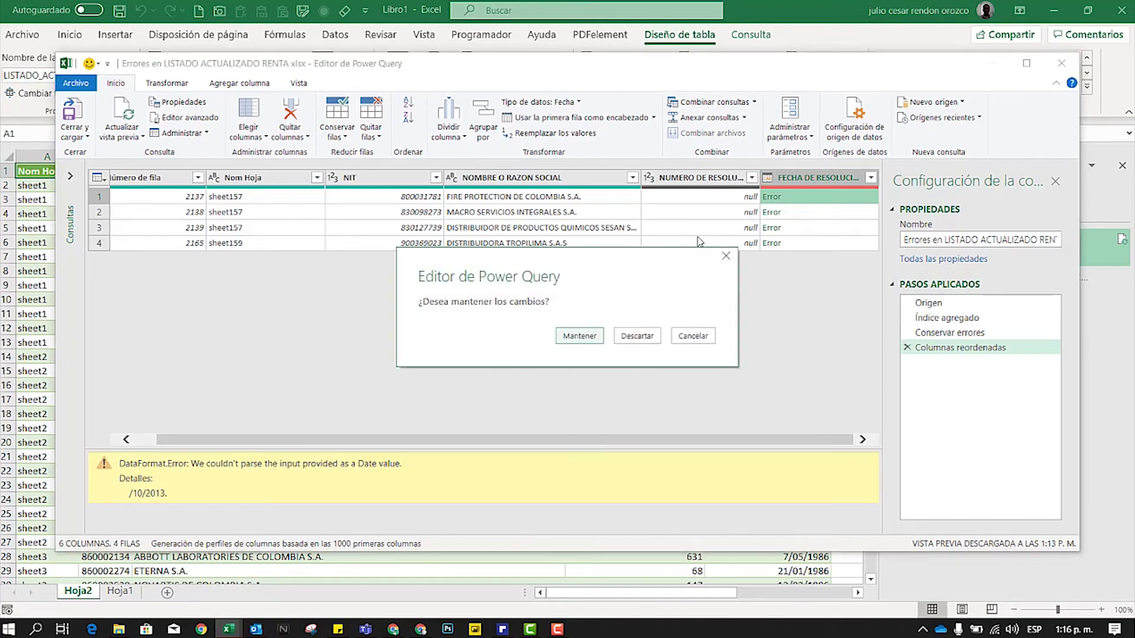
click(631, 337)
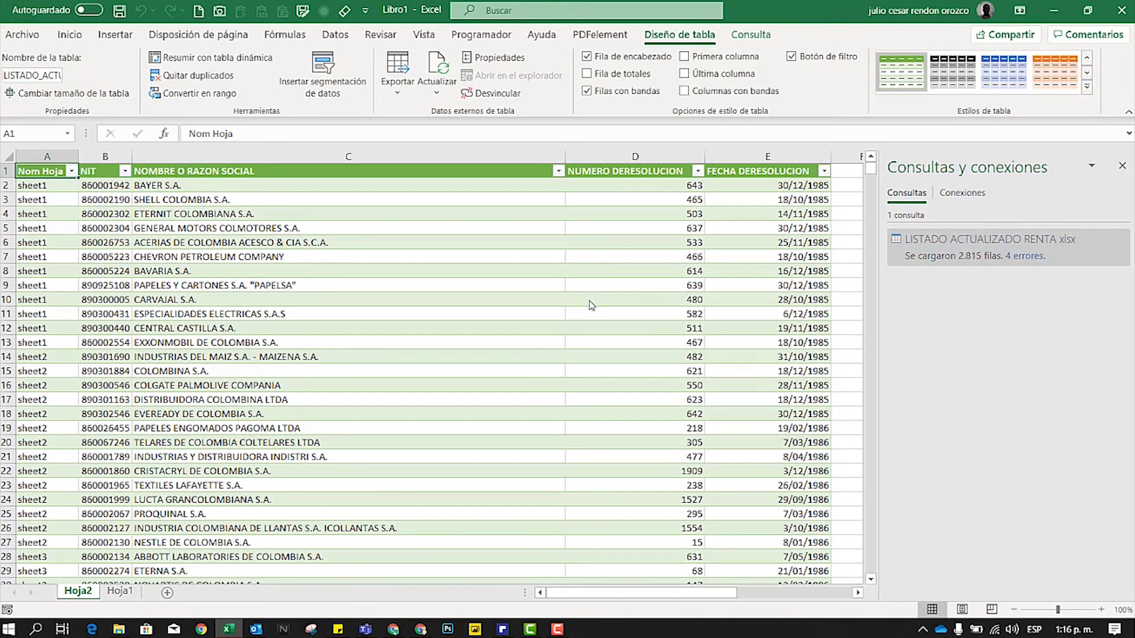
Open and dismiss the Nom Hoja filter, then jump to the table's last row 2816 showing sheet206.
click(72, 171)
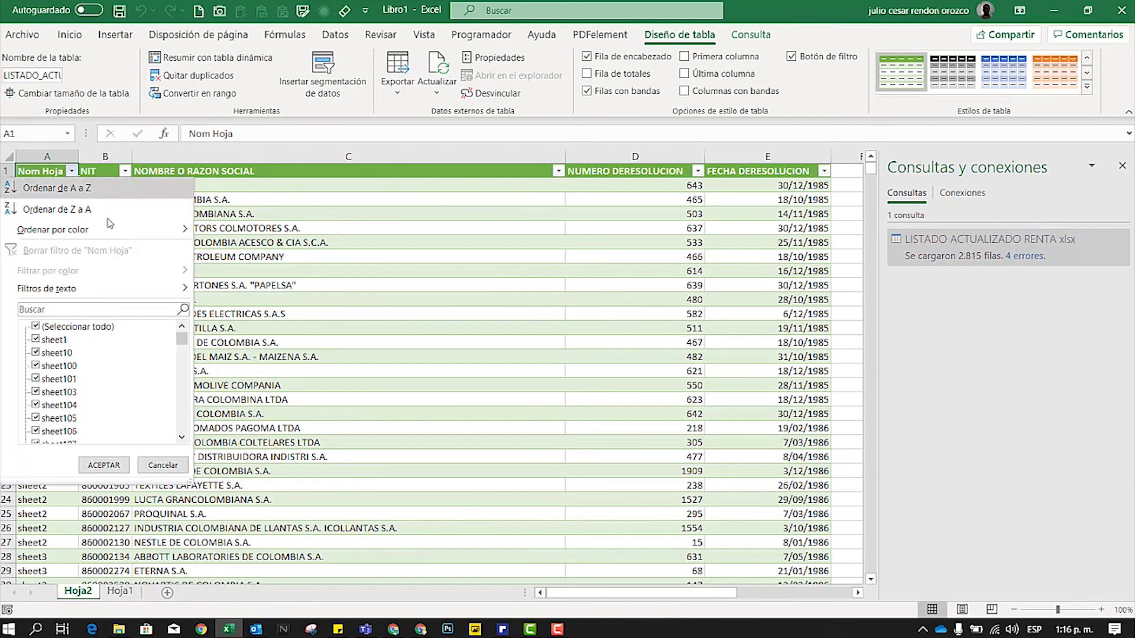
mouse_move(181, 338)
mouse_down()
mouse_move(184, 440)
mouse_move(185, 334)
mouse_up()
key(Escape)
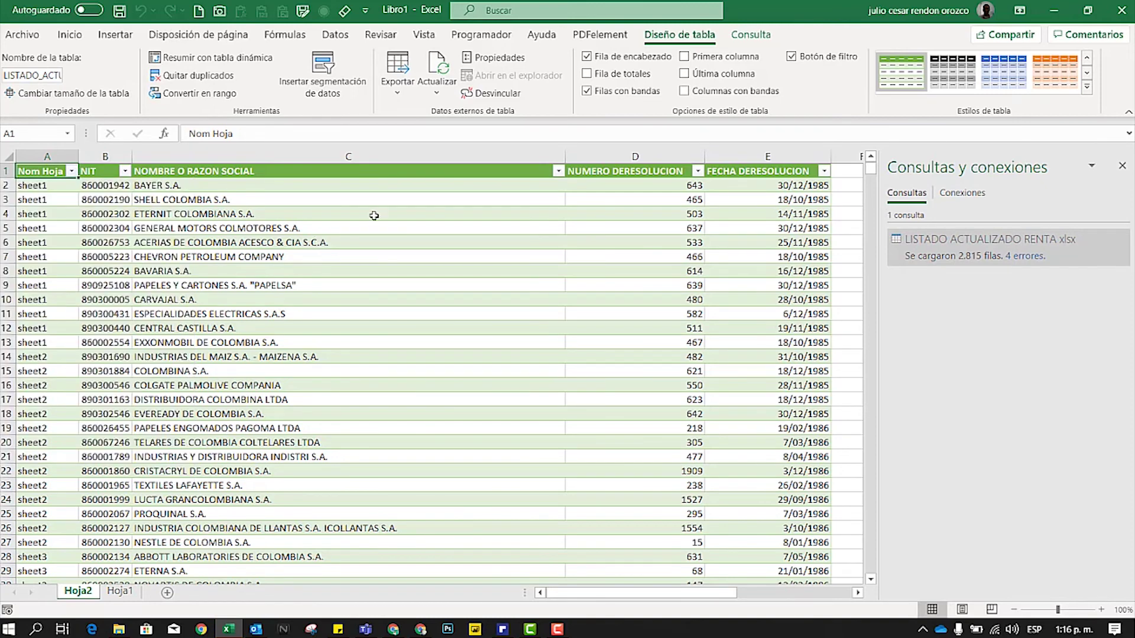
click(323, 205)
key(ctrl+Down)
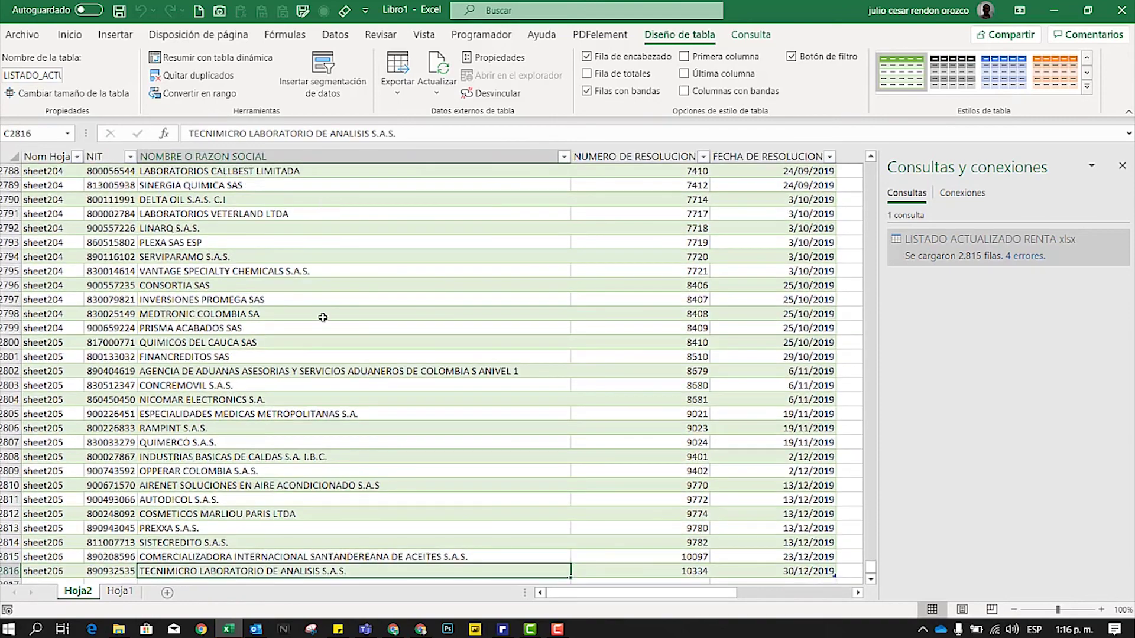